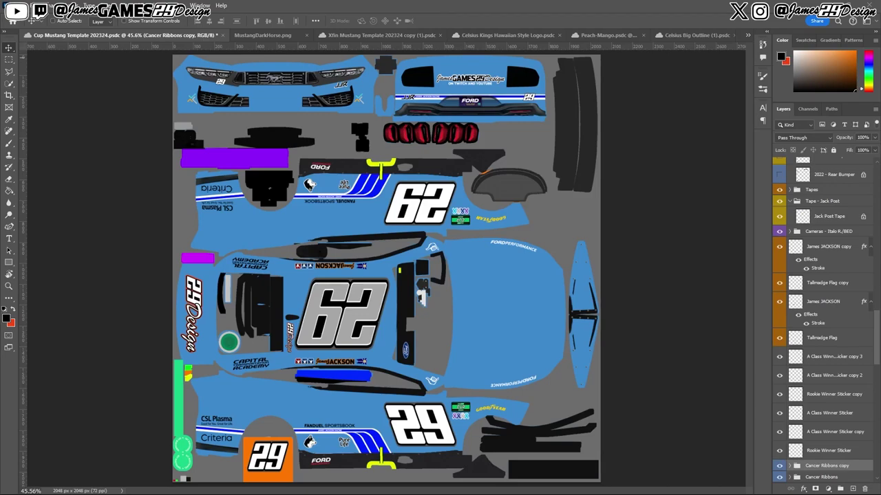
pyautogui.hotkey('ctrl', '+')
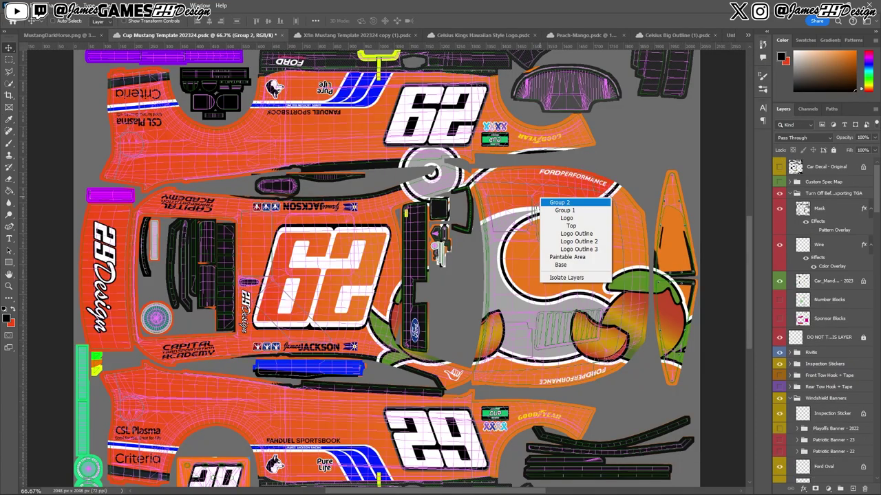
# Name the hood logo group Celsius and convert it to a Smart Object
pyautogui.write('Celsius')
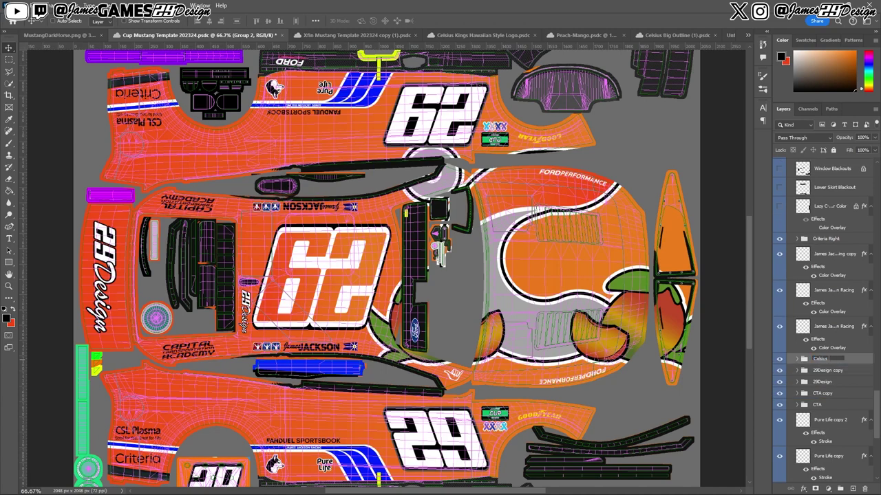
pyautogui.rightClick(829, 359)
pyautogui.click(756, 182)
# Rotate the Celsius logo 90° and shrink it onto the hood, then bring up Celsius Big Outline
pyautogui.click(31, 6)
pyautogui.click(166, 238)
pyautogui.rightClick(543, 169)
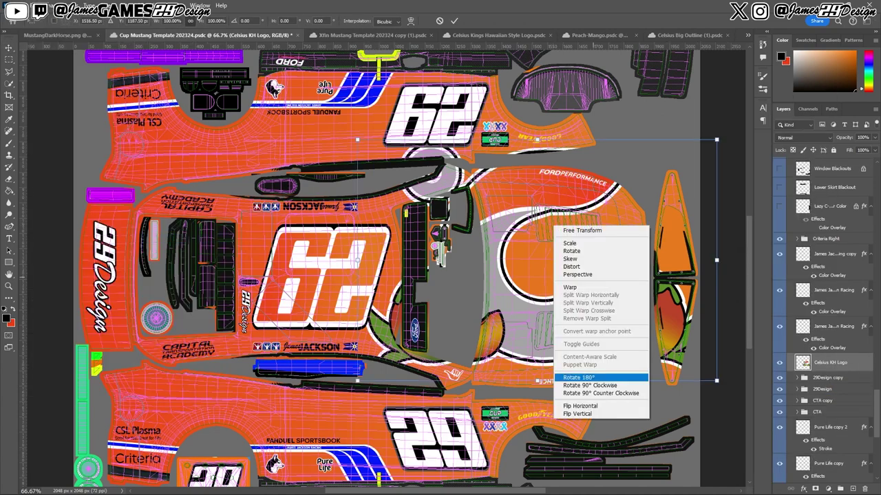
pyautogui.click(571, 389)
pyautogui.moveTo(575, 252)
pyautogui.mouseDown()
pyautogui.moveTo(509, 334)
pyautogui.moveTo(499, 274)
pyautogui.mouseUp()
pyautogui.moveTo(605, 277); pyautogui.dragTo(593, 277)
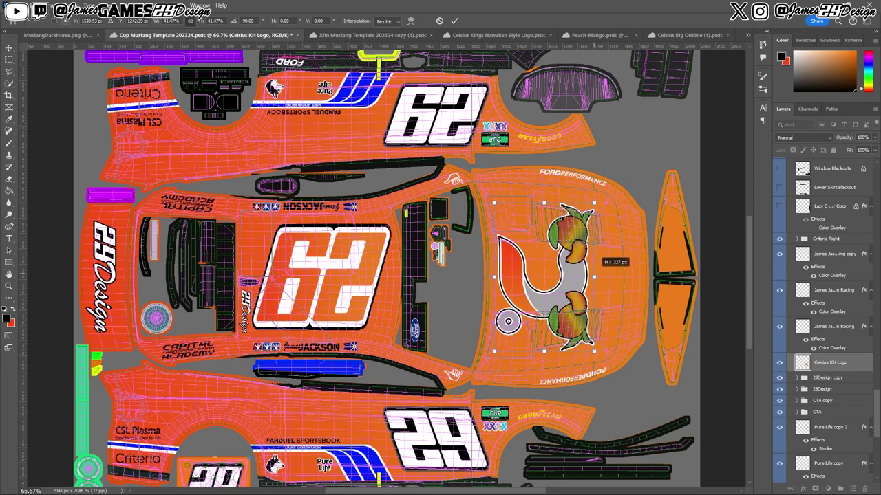
pyautogui.click(681, 34)
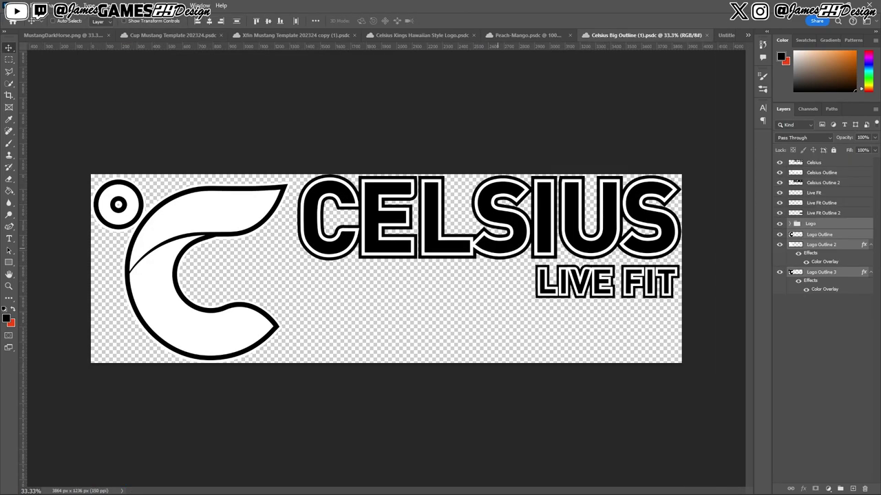
# Paste the CELSIUS LIVE FIT wordmark onto the hood, rotated and scaled, with LIVE FIT aligned under CELSIUS
pyautogui.click(172, 34)
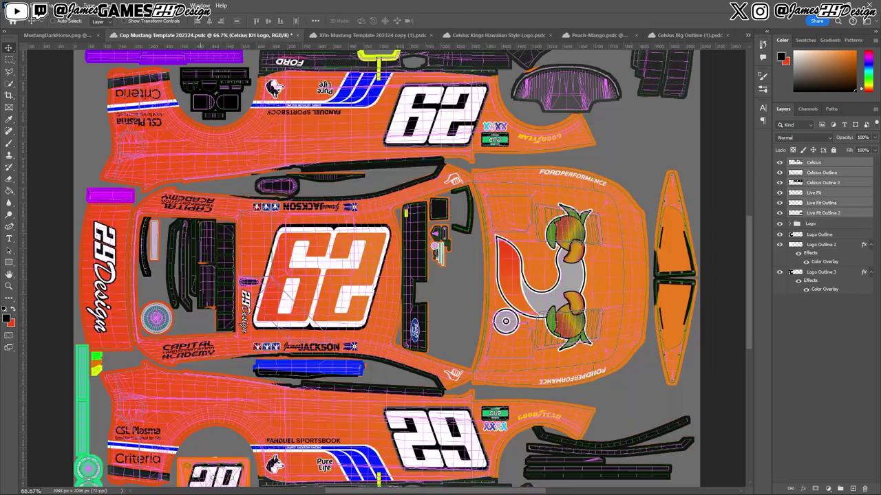
pyautogui.hotkey('ctrl', 'v')
pyautogui.hotkey('ctrl', 't')
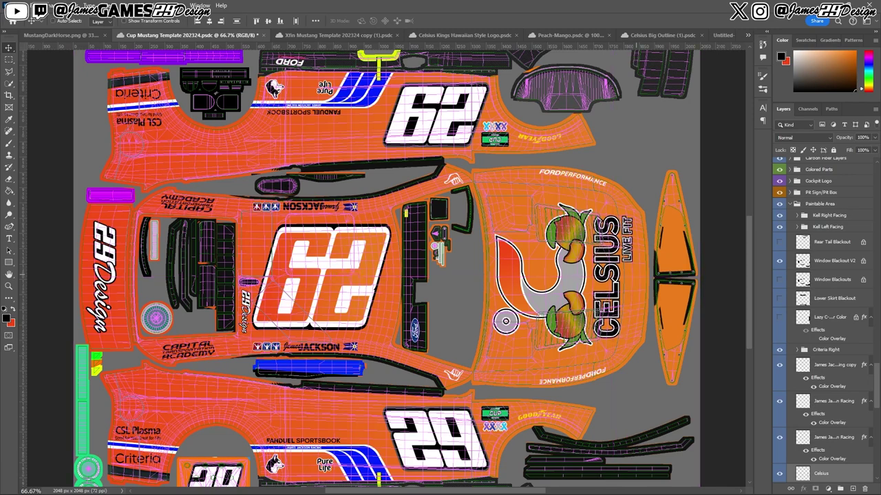
pyautogui.hotkey('ctrl', '+')
pyautogui.hscroll(2, 385, 269)
pyautogui.hscroll(-1, 385, 268)
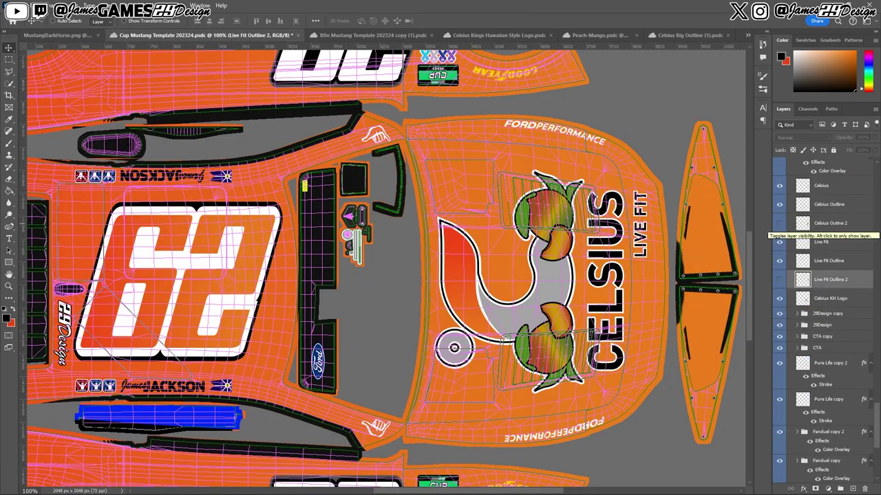
pyautogui.moveTo(639, 228); pyautogui.dragTo(631, 224)
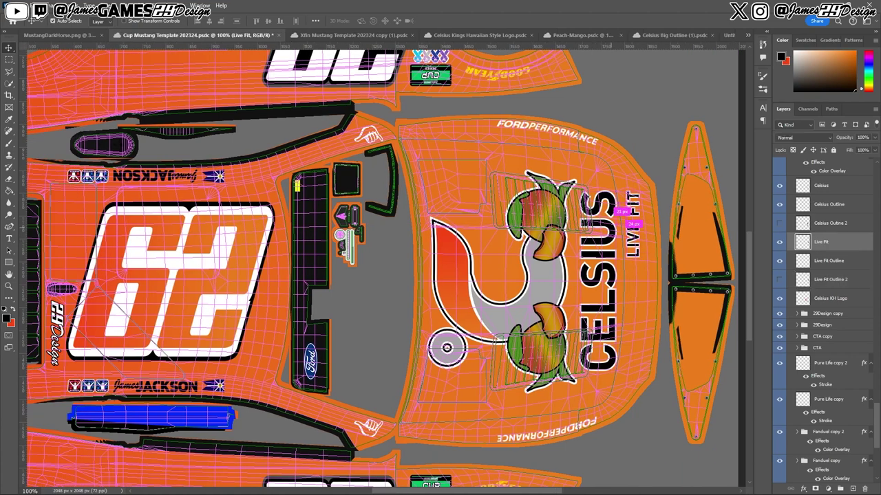
pyautogui.hotkey('ctrl', '-')
pyautogui.hotkey('ctrl', '-')
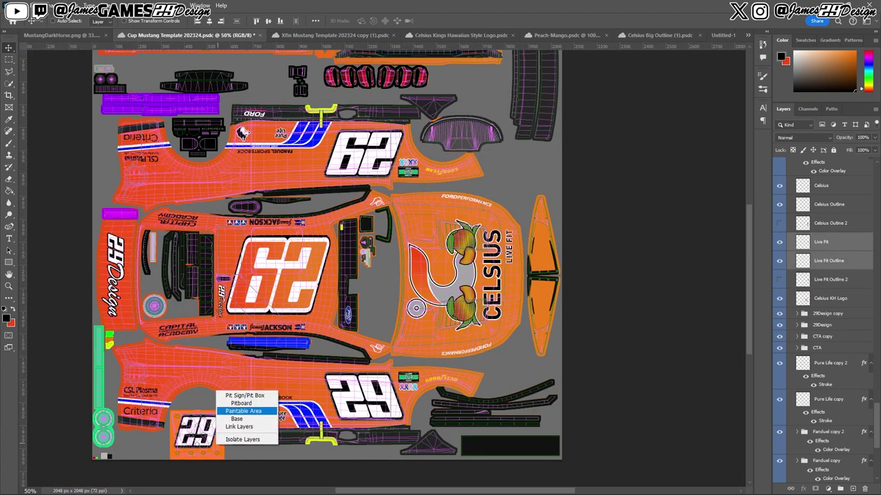
# Give the Pitboard layer a yellow colour through its layer effects
pyautogui.click(241, 403)
pyautogui.doubleClick(831, 188)
pyautogui.click(747, 85)
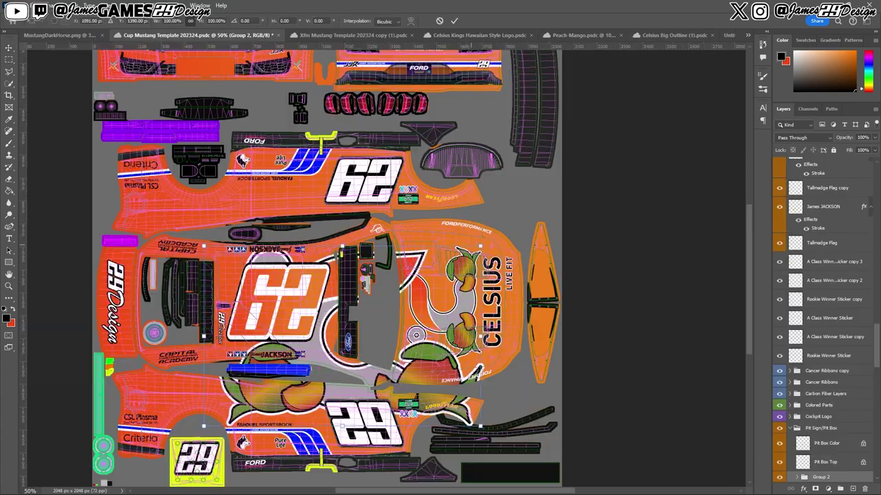
# Place a small Celsius mango logo on the lower side panel just above FanDuel Sportsbook
pyautogui.moveTo(422, 363); pyautogui.dragTo(261, 390)
pyautogui.hotkey('ctrl', '+')
pyautogui.hotkey('ctrl', '+')
pyautogui.press('Return')
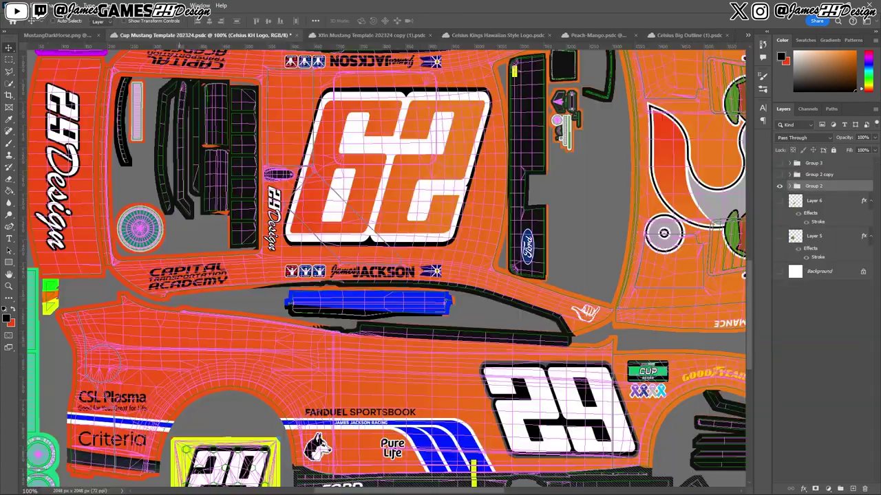
pyautogui.rightClick(783, 475)
pyautogui.hotkey('ctrl', 't')
pyautogui.moveTo(375, 269)
pyautogui.mouseDown()
pyautogui.moveTo(382, 324)
pyautogui.moveTo(330, 350)
pyautogui.mouseUp()
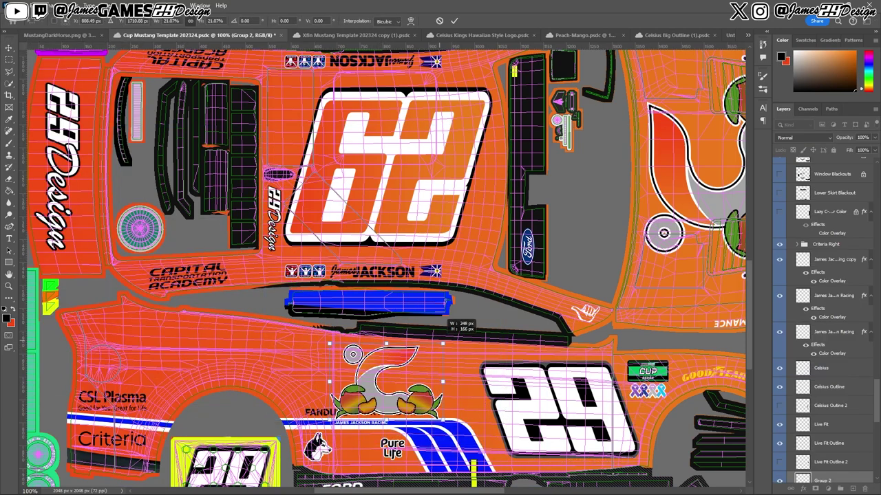
pyautogui.moveTo(389, 375); pyautogui.dragTo(403, 369)
pyautogui.press('Return')
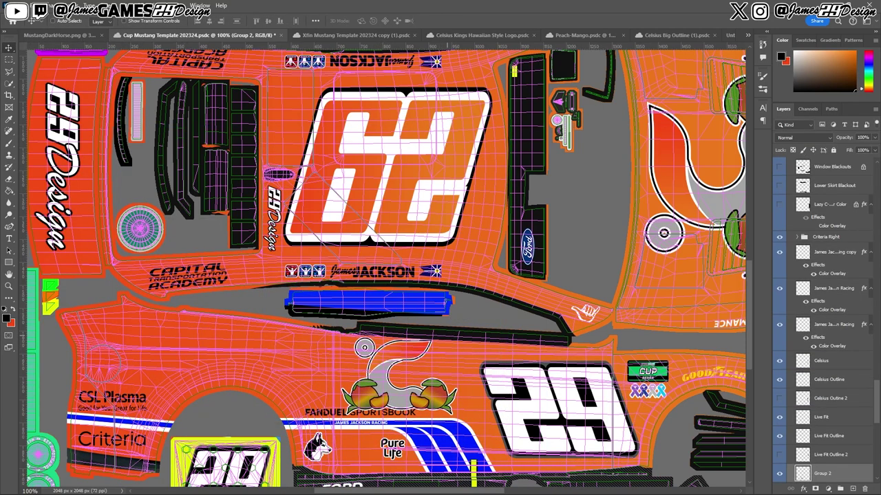
# Add a 1 px white stroke to the side mango logo and nudge it slightly left
pyautogui.hotkey('ctrl', 't')
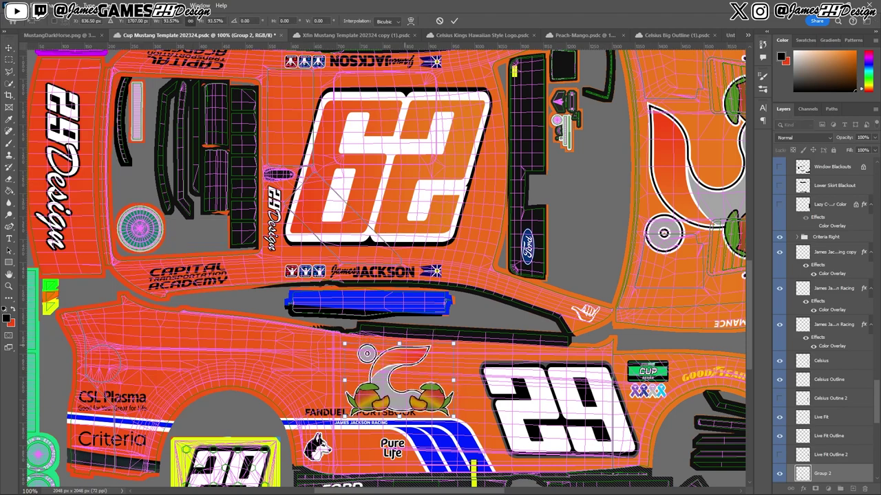
pyautogui.doubleClick(846, 474)
pyautogui.click(568, 183)
pyautogui.click(468, 334)
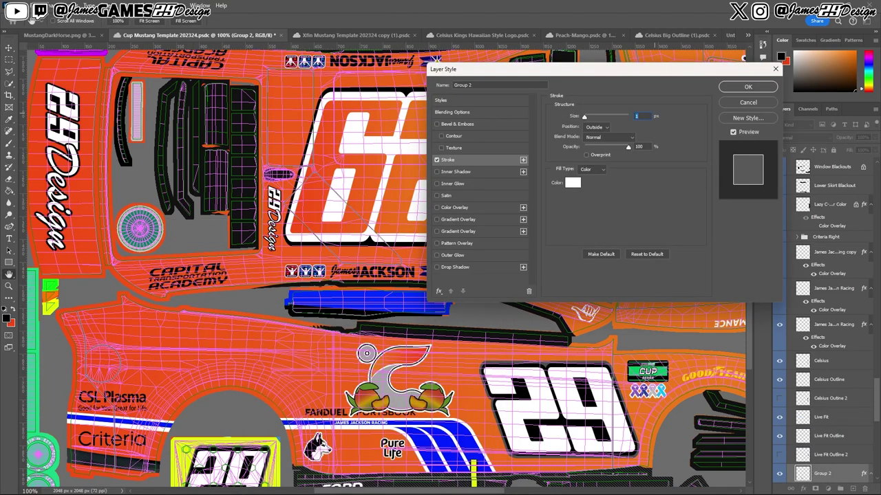
pyautogui.click(745, 86)
pyautogui.moveTo(413, 375); pyautogui.dragTo(375, 375)
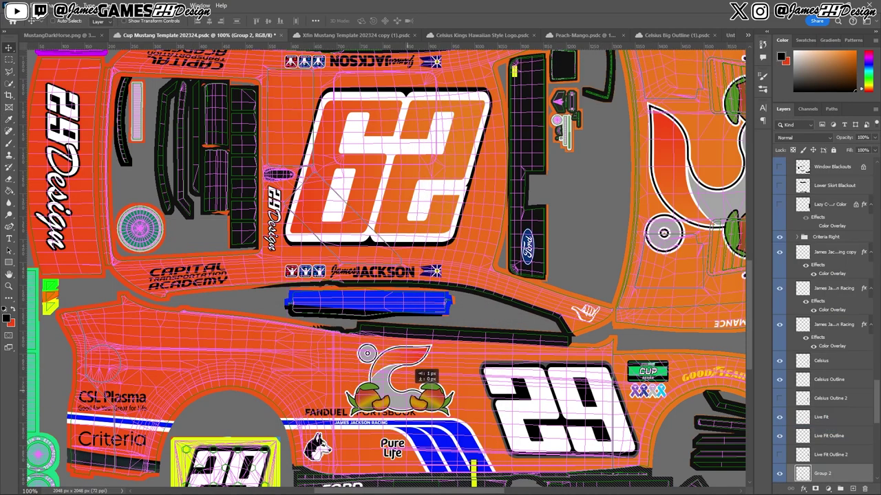
pyautogui.click(375, 420)
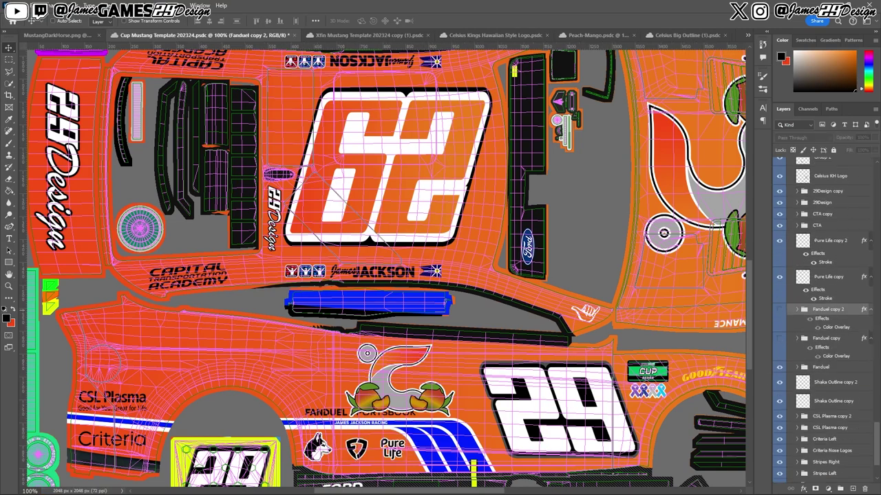
# Paste the CELSIUS wordmark with a white Color Overlay, scaled and placed left of the mango logo
pyautogui.scroll(-1, 826, 317)
pyautogui.scroll(5, 385, 269)
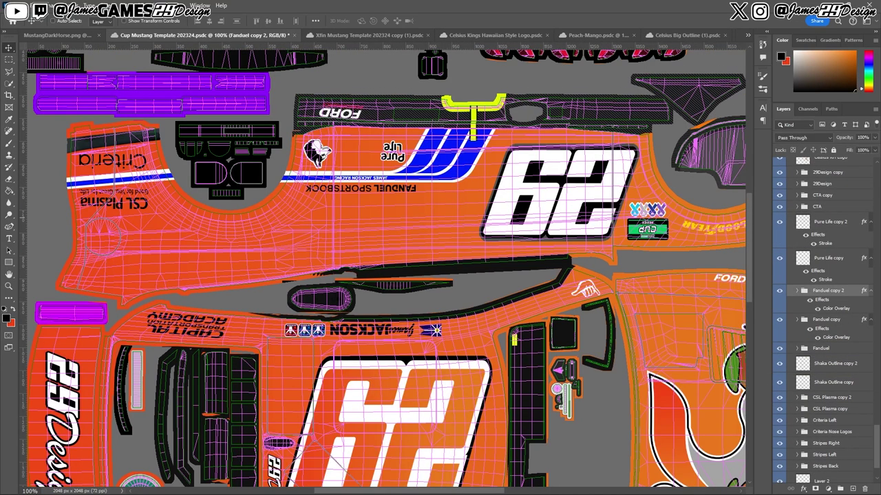
pyautogui.hotkey('ctrl', 'z')
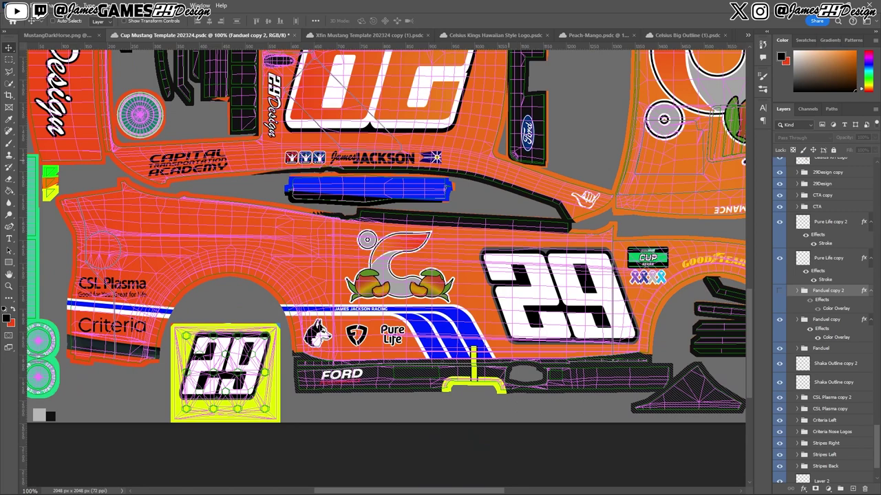
pyautogui.click(681, 35)
pyautogui.click(200, 36)
pyautogui.hotkey('ctrl', 'v')
pyautogui.click(816, 489)
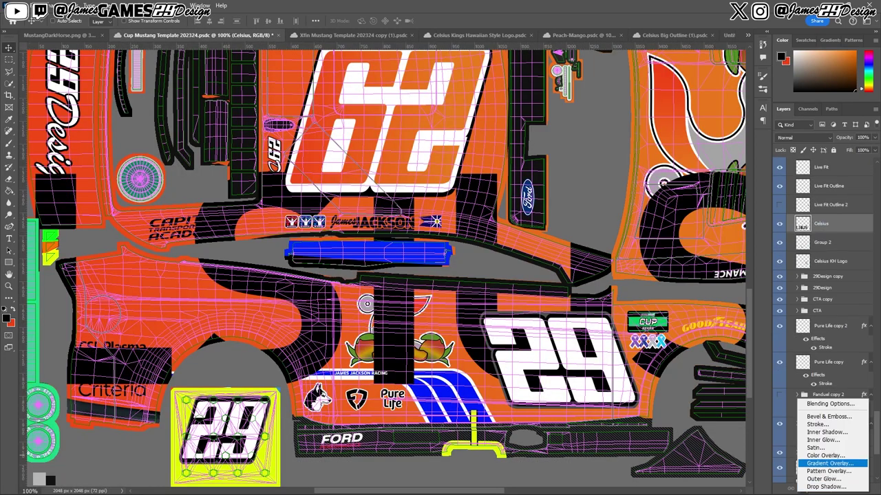
pyautogui.click(825, 456)
pyautogui.press('Return')
pyautogui.hotkey('ctrl', 't')
pyautogui.moveTo(289, 234)
pyautogui.mouseDown()
pyautogui.moveTo(292, 297)
pyautogui.moveTo(244, 323)
pyautogui.mouseUp()
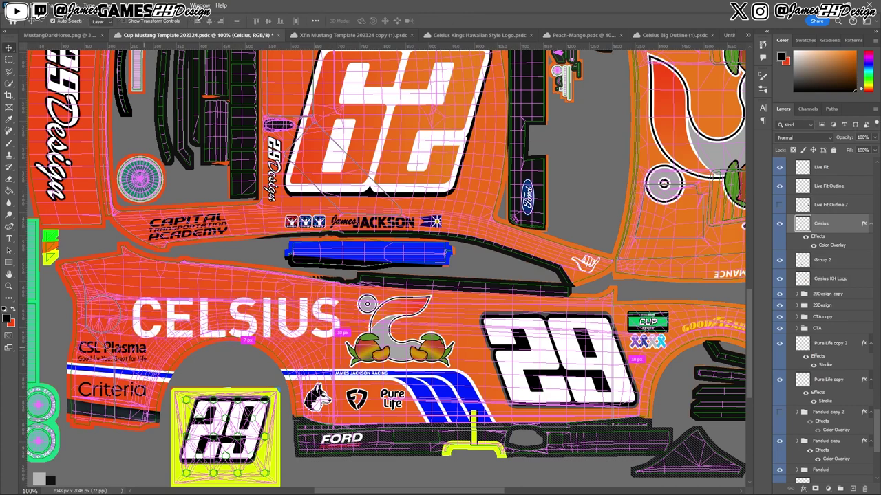
# Duplicate the CELSIUS and logo artwork and rotate the copy 180° onto the opposite side panel
pyautogui.hotkey('ctrl', 'j')
pyautogui.click(35, 6)
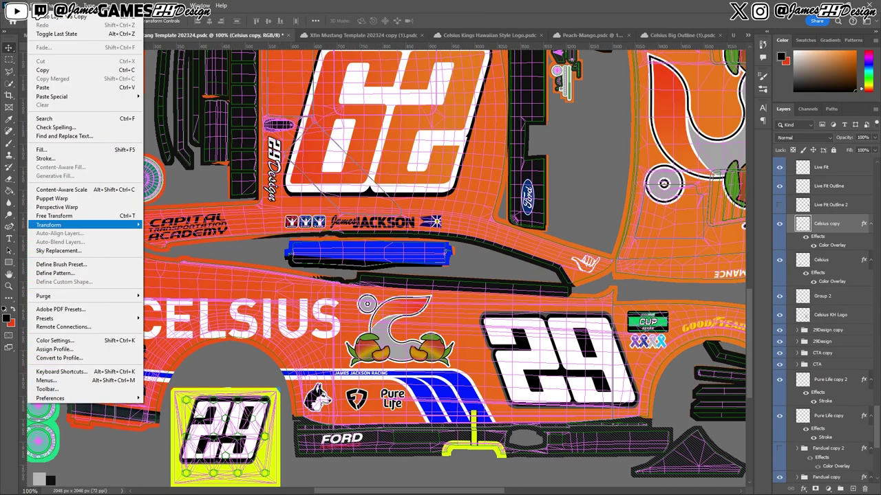
pyautogui.click(172, 230)
pyautogui.scroll(-3, 385, 268)
pyautogui.scroll(-2, 385, 268)
pyautogui.moveTo(383, 447); pyautogui.dragTo(399, 176)
pyautogui.hotkey('ctrl', 'z')
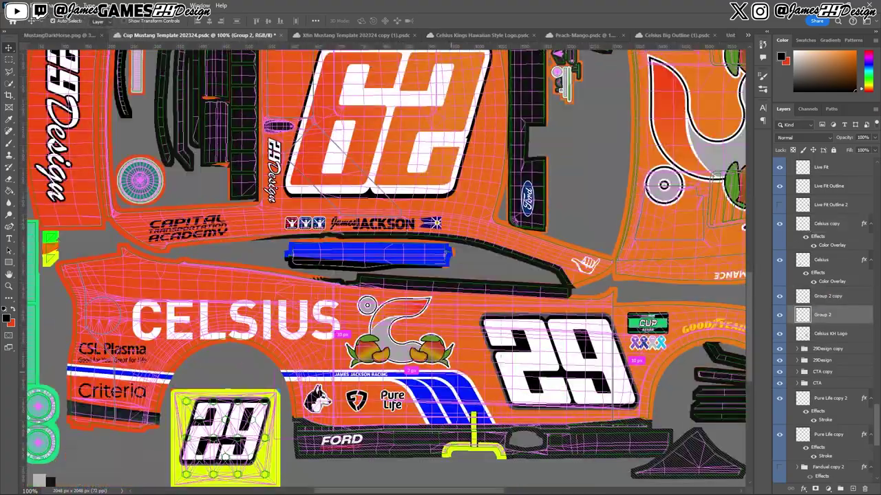
pyautogui.hotkey('ctrl', 'shift', 'z')
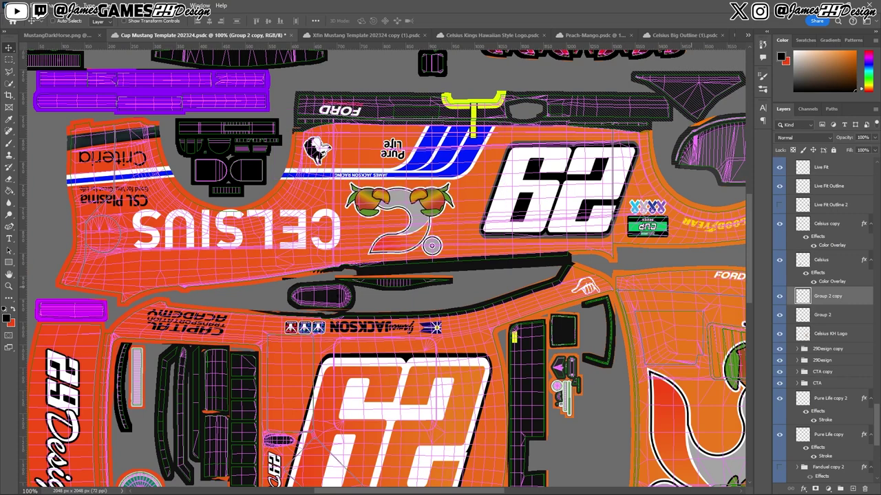
pyautogui.scroll(10, 825, 324)
pyautogui.hotkey('ctrl', 'z')
pyautogui.scroll(3, 386, 268)
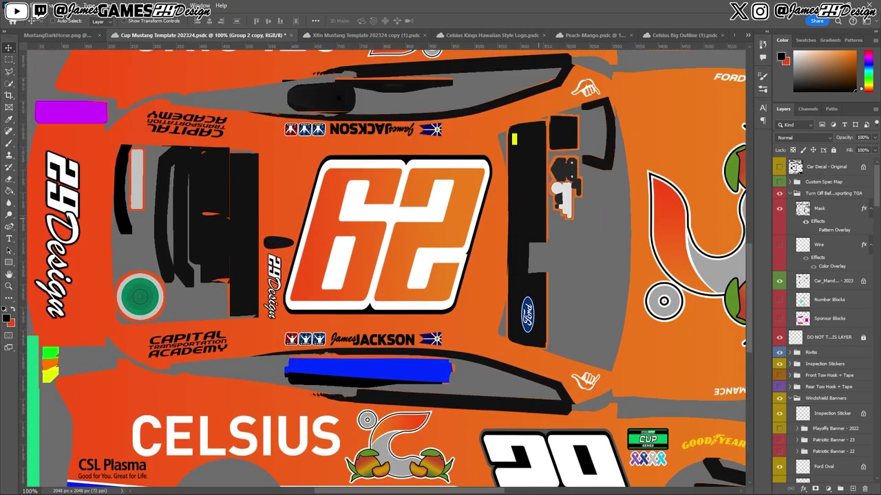
# Change the Color Overlay colour on the path copy number layer
pyautogui.click(101, 335)
pyautogui.doubleClick(839, 383)
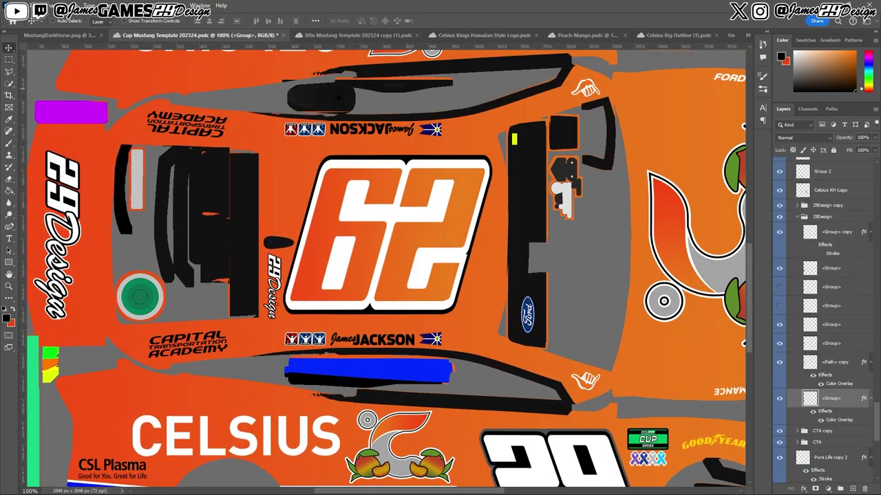
pyautogui.click(644, 117)
pyautogui.click(470, 332)
pyautogui.click(748, 87)
# Select Right 29 Outline Straight and set a stripe's Gradient Overlay scale to 85%
pyautogui.rightClick(541, 410)
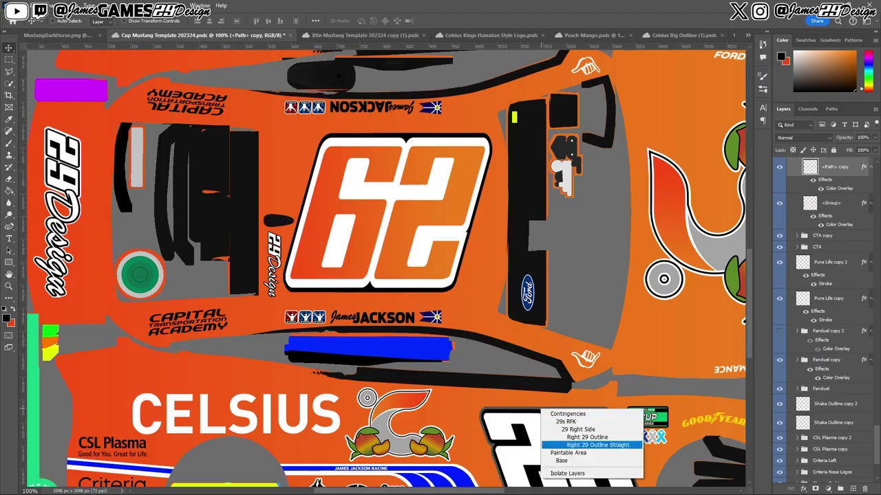
pyautogui.click(584, 444)
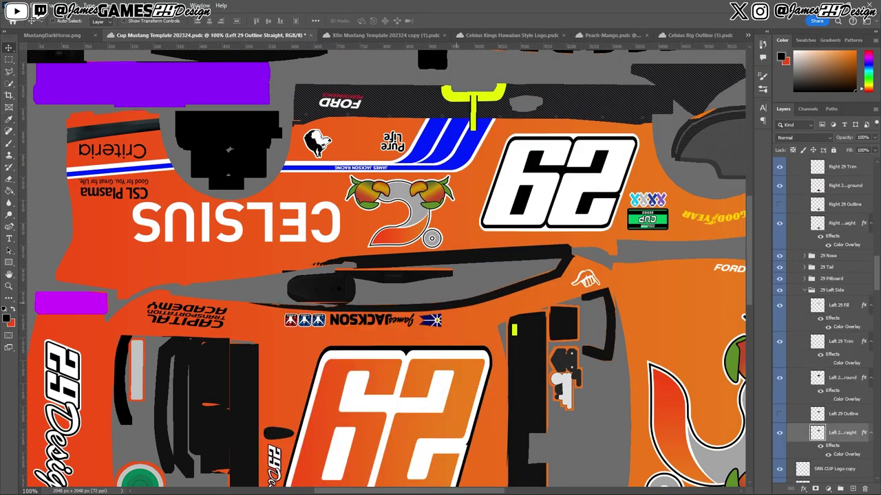
pyautogui.hotkey('ctrl', '-')
pyautogui.doubleClick(839, 478)
pyautogui.rightClick(836, 457)
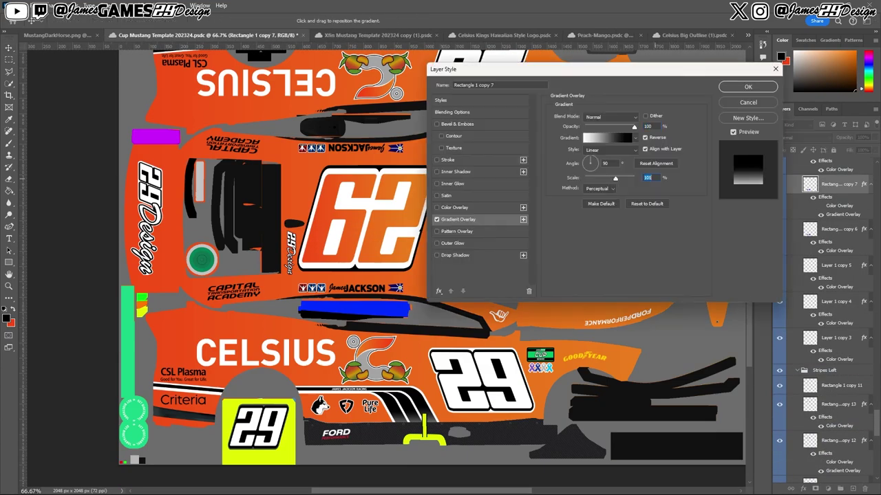
pyautogui.write('85')
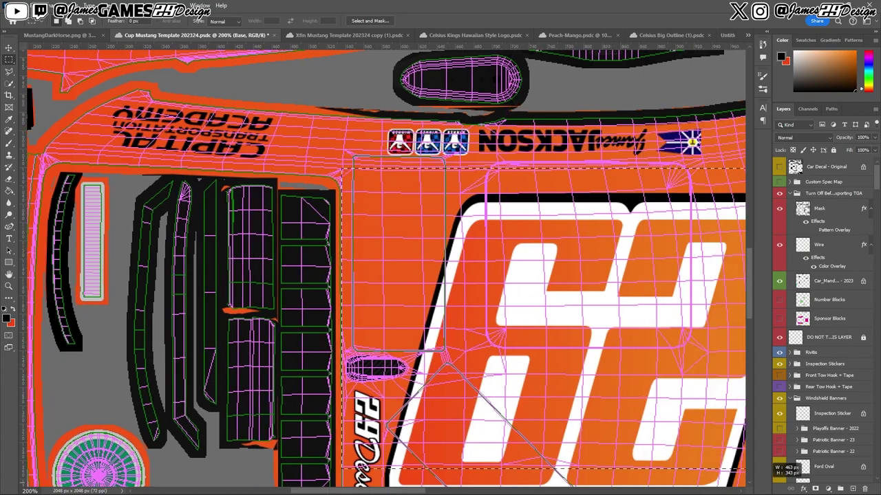
# Save the livery to Creative Cloud as Cup Mustang Template Kings Hawaiian 202324
pyautogui.moveTo(750, 413); pyautogui.dragTo(754, 398)
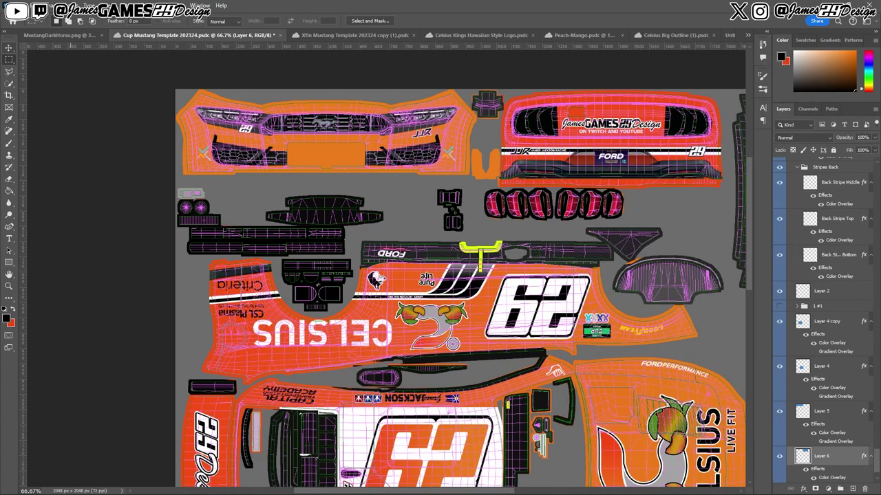
pyautogui.click(24, 6)
pyautogui.click(42, 118)
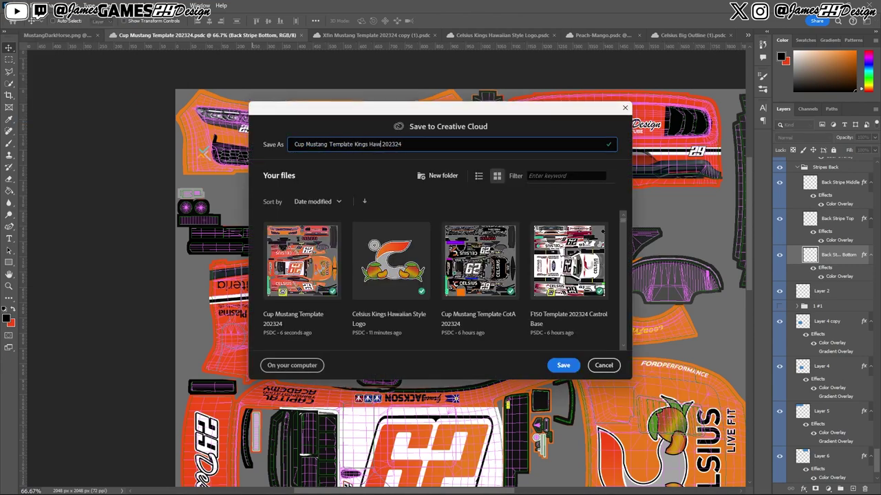
pyautogui.press('Return')
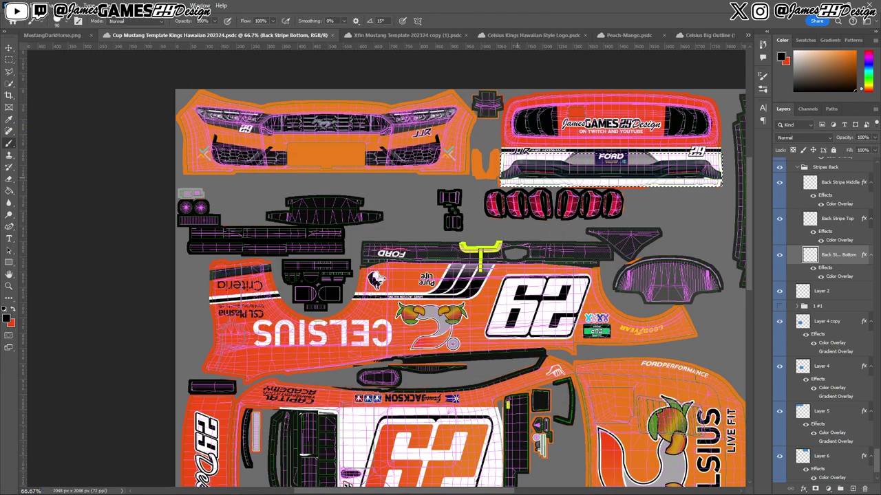
# Make another copy of the current layer with the Move tool active
pyautogui.scroll(-2, 460, 268)
pyautogui.press('v')
pyautogui.hotkey('ctrl', 'v')
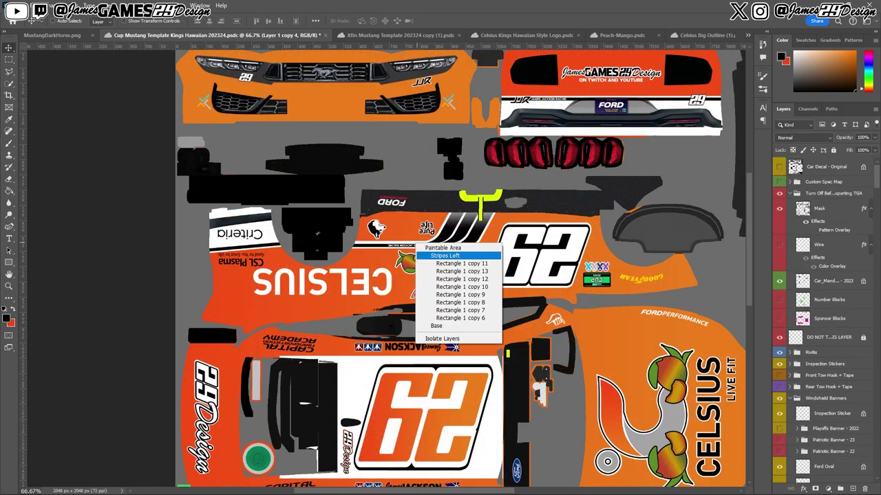
# Hide the UV wireframe and select the Rectangle 1 copy 11 stripe layer for its orange overlay
pyautogui.press('b')
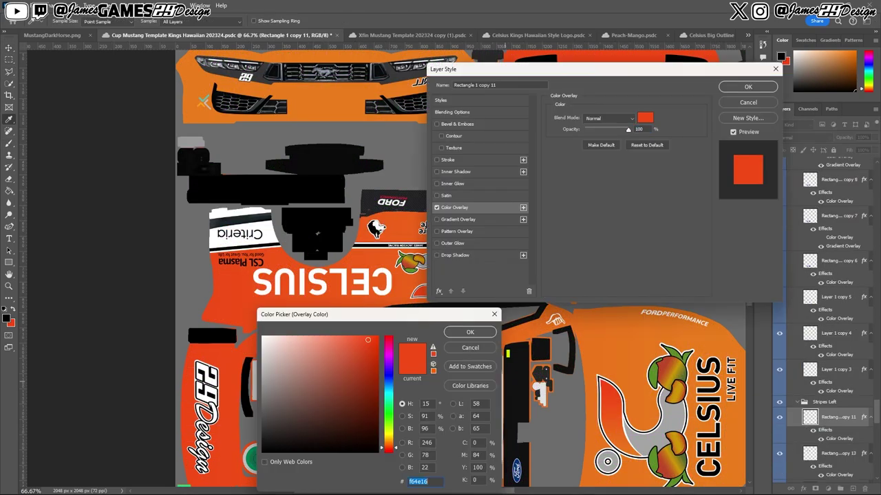
pyautogui.click(9, 72)
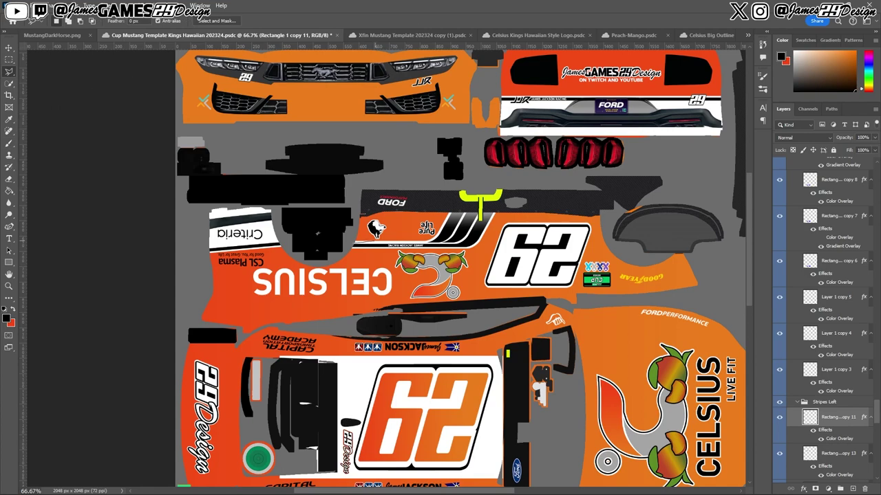
pyautogui.scroll(-5, 460, 268)
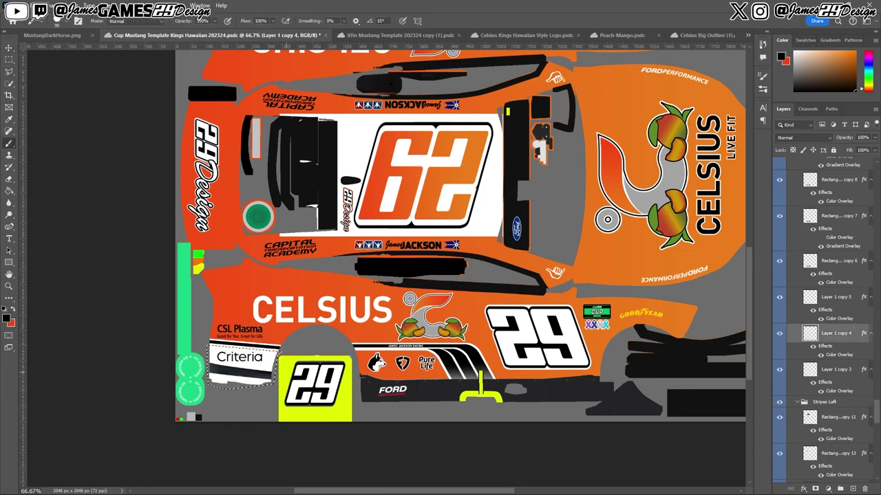
pyautogui.rightClick(836, 333)
pyautogui.click(826, 468)
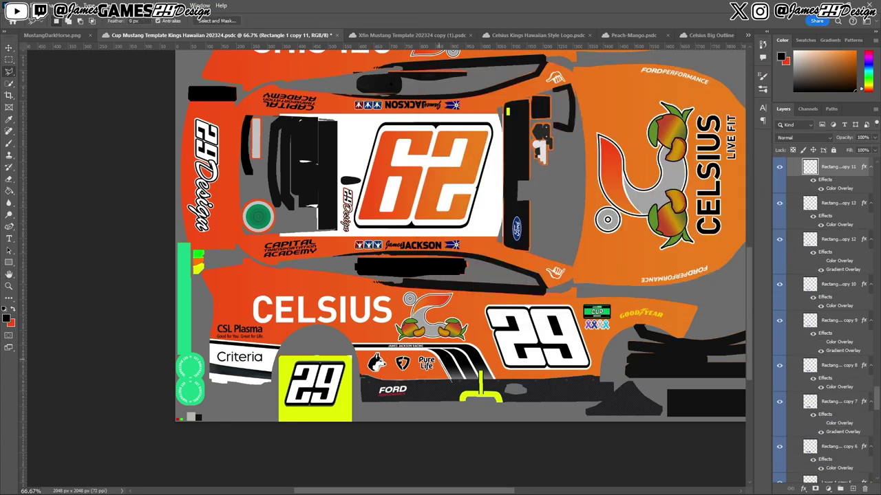
pyautogui.scroll(1, 460, 268)
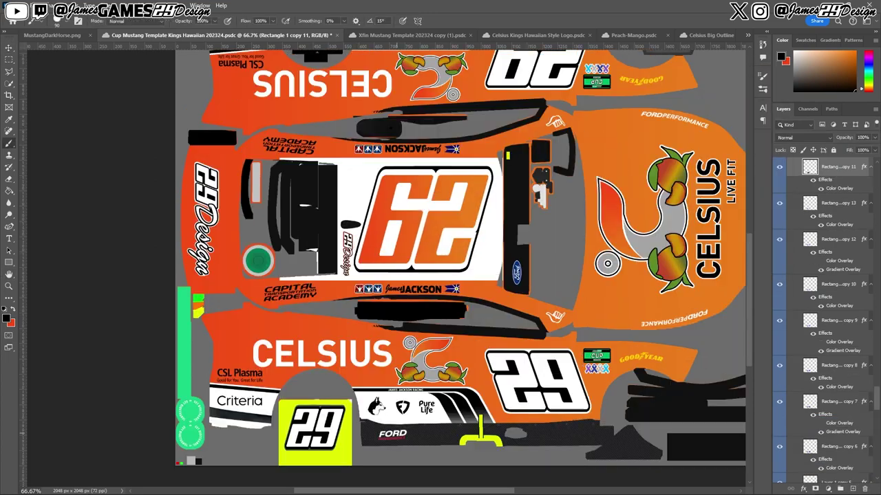
# Nudge the FD logo copy into a new position with the Move tool
pyautogui.scroll(1, 460, 268)
pyautogui.scroll(-3, 460, 268)
pyautogui.press('v')
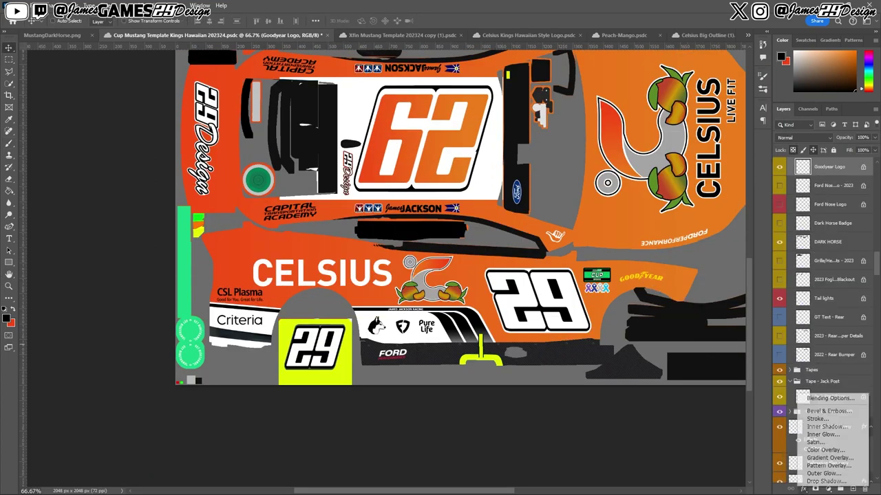
pyautogui.scroll(2, 459, 268)
pyautogui.scroll(-1, 459, 268)
pyautogui.scroll(3, 460, 269)
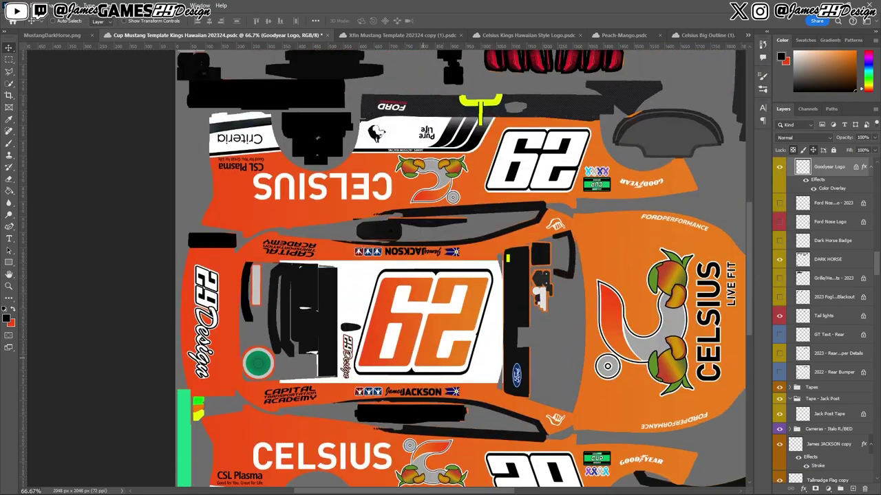
pyautogui.scroll(3, 459, 268)
pyautogui.scroll(1, 460, 269)
pyautogui.scroll(-4, 460, 268)
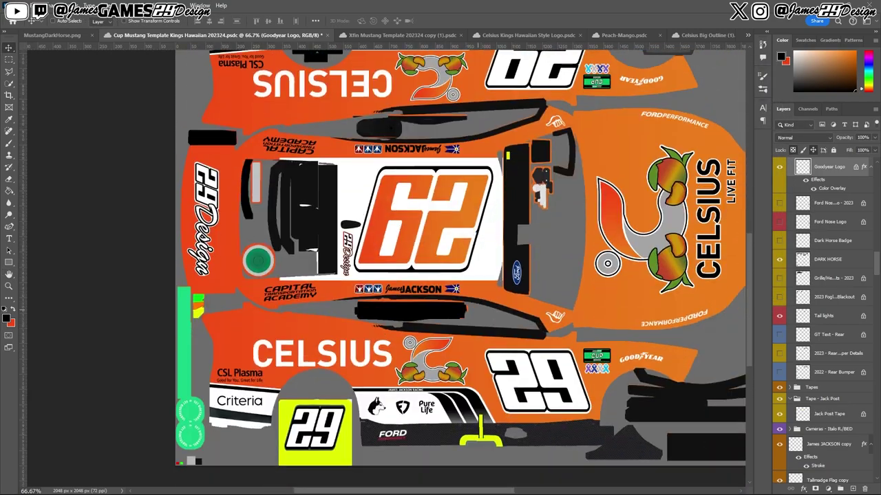
pyautogui.scroll(-1, 440, 268)
pyautogui.moveTo(406, 399); pyautogui.dragTo(427, 348)
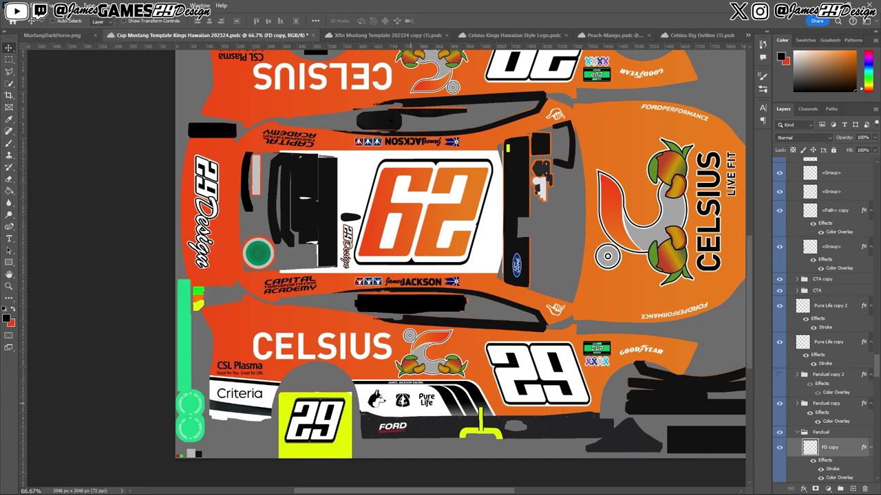
pyautogui.scroll(3, 426, 347)
pyautogui.scroll(-3, 427, 348)
pyautogui.scroll(-3, 427, 347)
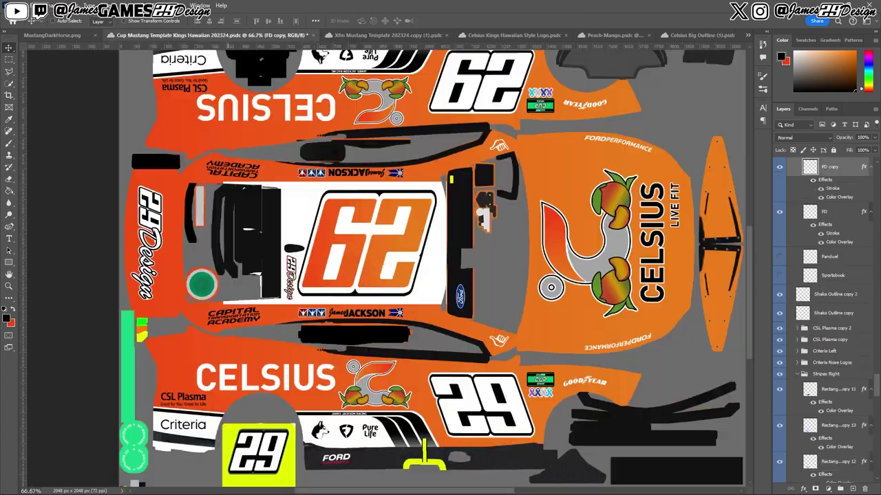
pyautogui.scroll(3, 426, 348)
pyautogui.scroll(-4, 260, 236)
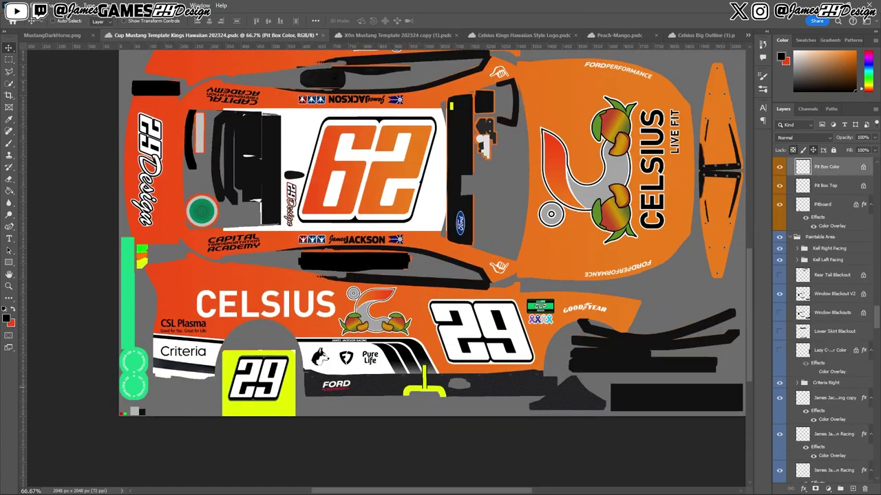
# Apply colour overlays to the Pit Box Color and Pit Box Top layers
pyautogui.doubleClick(826, 167)
pyautogui.click(747, 87)
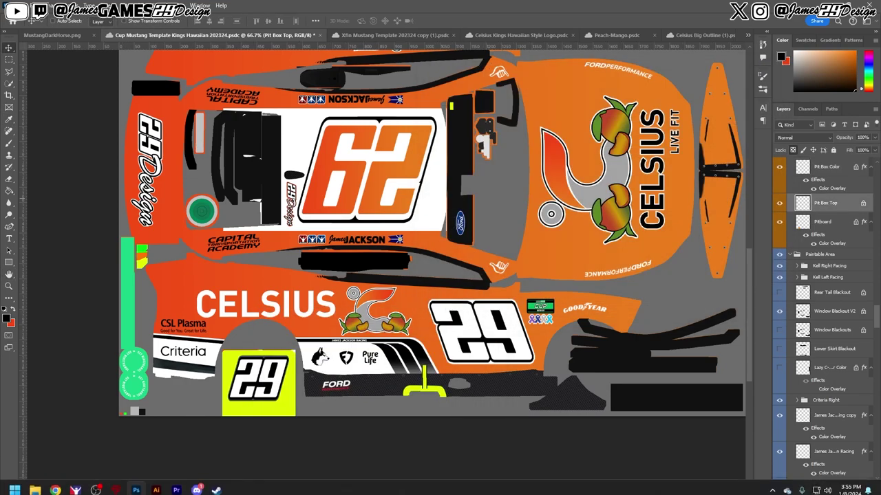
pyautogui.click(826, 203)
pyautogui.doubleClick(832, 188)
pyautogui.press('Return')
pyautogui.press('Return')
# Update the layer style on the Left 29 Fill number
pyautogui.scroll(4, 427, 275)
pyautogui.doubleClick(838, 167)
pyautogui.press('Return')
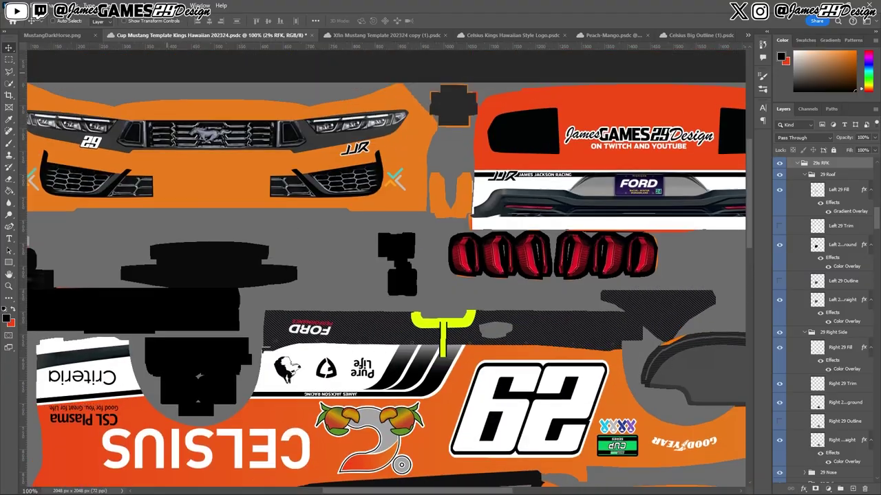
# Move and tilt the small 29 on the front nose with Free Transform
pyautogui.hotkey('ctrl', '+')
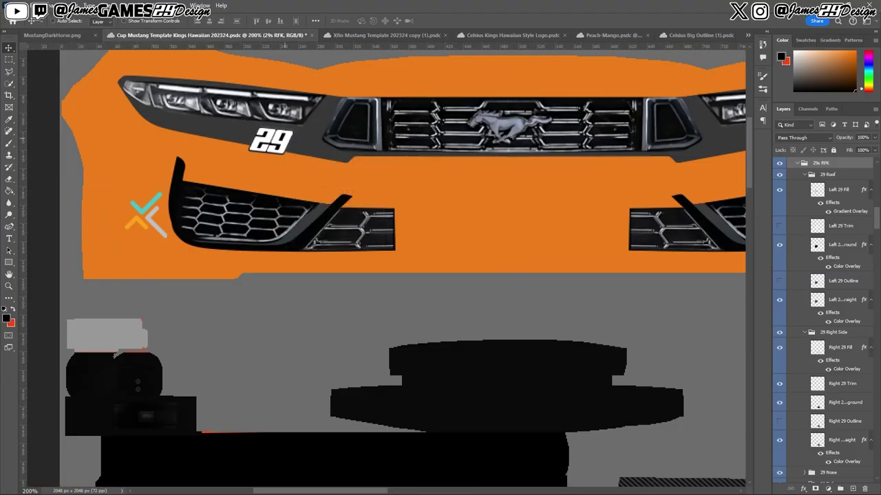
pyautogui.click(27, 5)
pyautogui.click(68, 222)
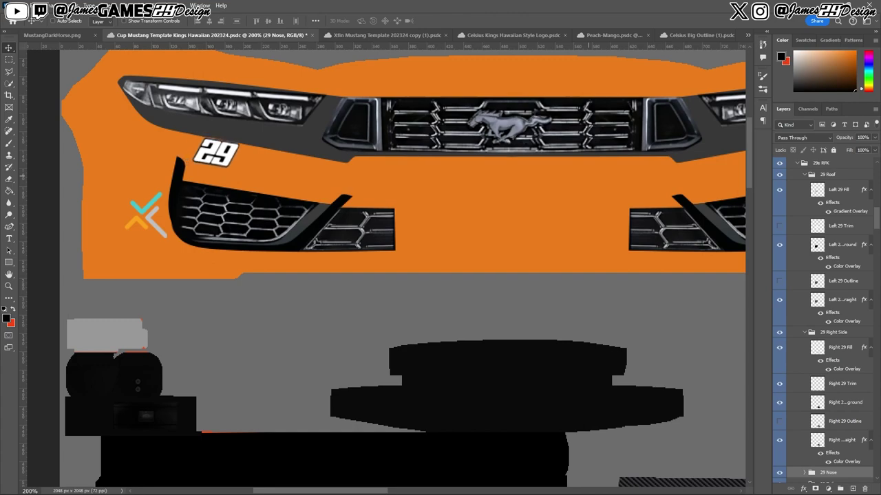
pyautogui.scroll(-5, 826, 316)
pyautogui.doubleClick(846, 411)
pyautogui.press('Escape')
pyautogui.hotkey('ctrl', '-')
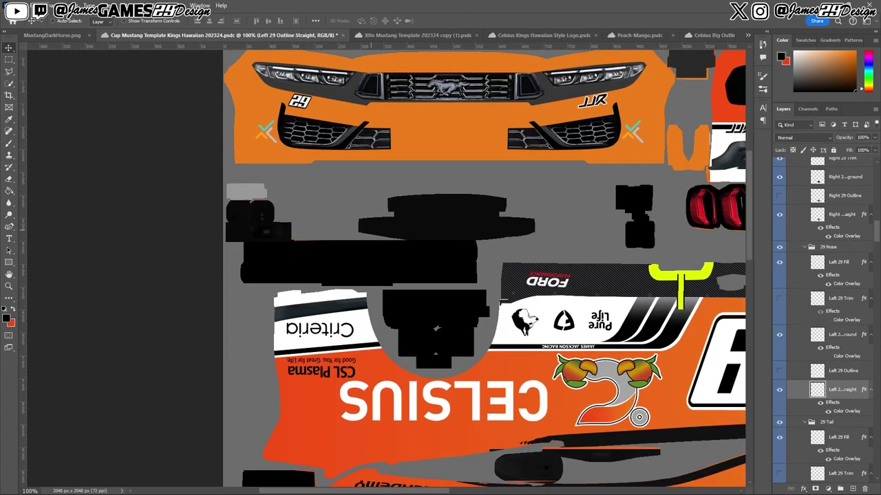
# Select Window Blackout V2 and edit its Color Overlay colour
pyautogui.scroll(-2, 604, 351)
pyautogui.scroll(1, 604, 351)
pyautogui.rightClick(604, 351)
pyautogui.click(661, 283)
pyautogui.doubleClick(831, 382)
pyautogui.click(645, 117)
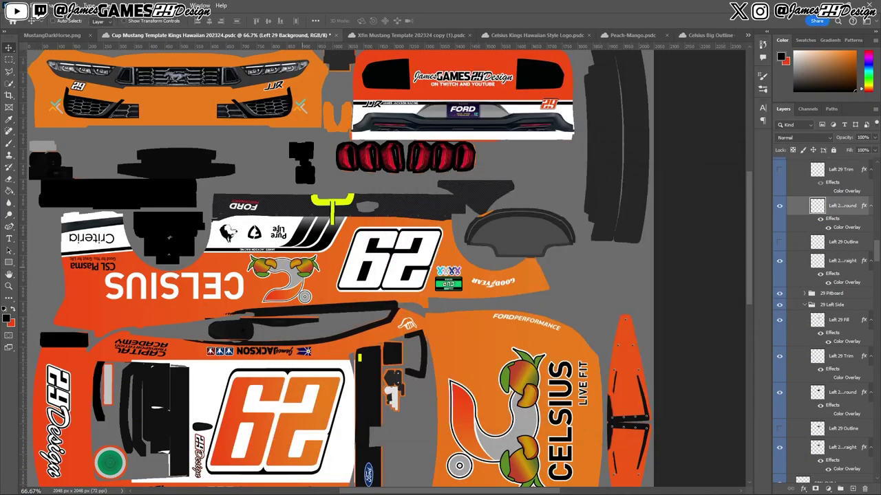
# Select Left 29 Fill and edit its gradient overlay settings
pyautogui.scroll(-5, 337, 269)
pyautogui.click(351, 258)
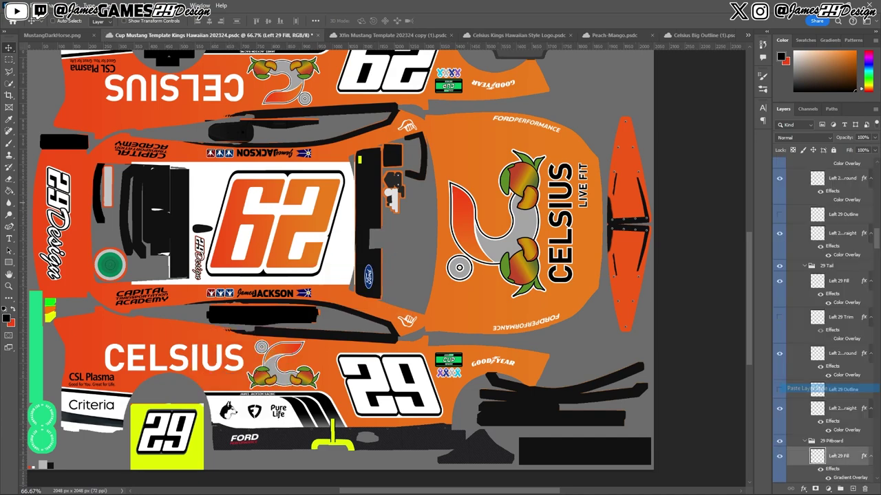
pyautogui.doubleClick(850, 402)
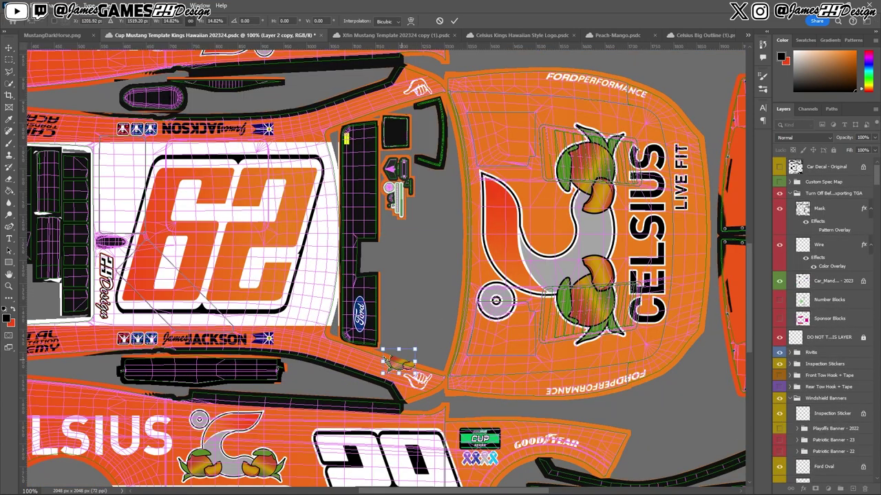
# Shrink the mango sticker and add a horizontally flipped copy for the car's other side
pyautogui.scroll(2, 393, 373)
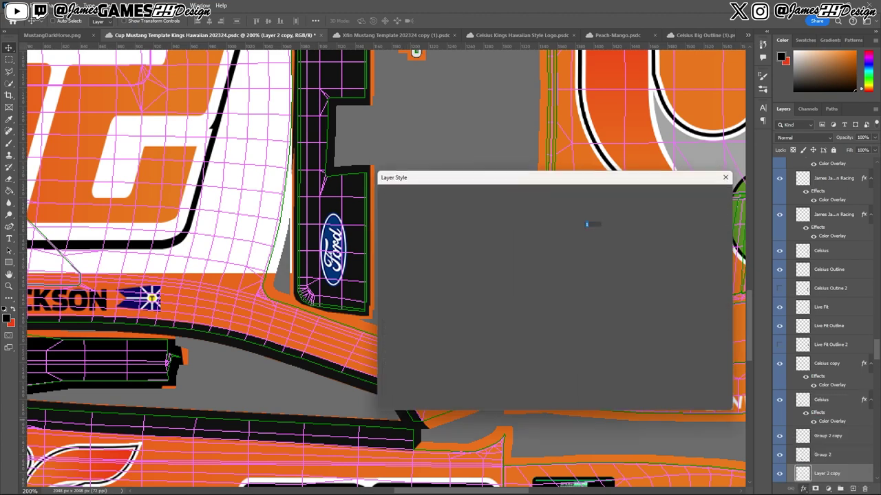
pyautogui.press('Escape')
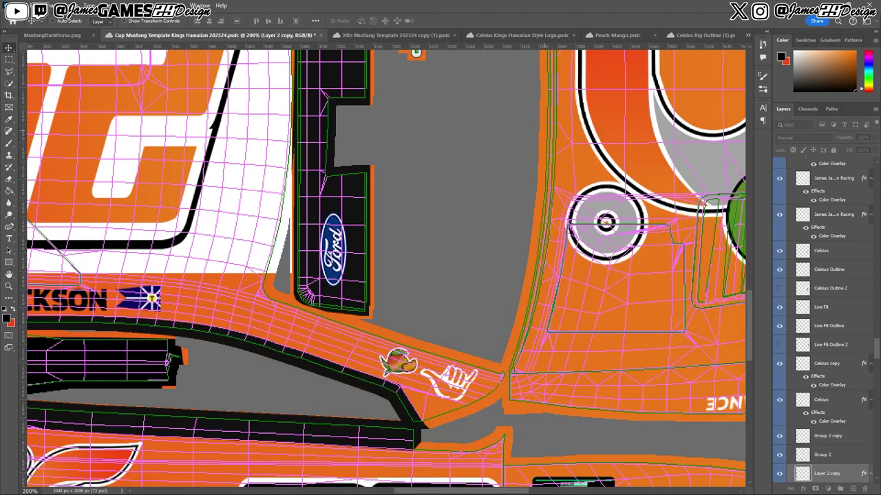
pyautogui.hotkey('ctrl', 't')
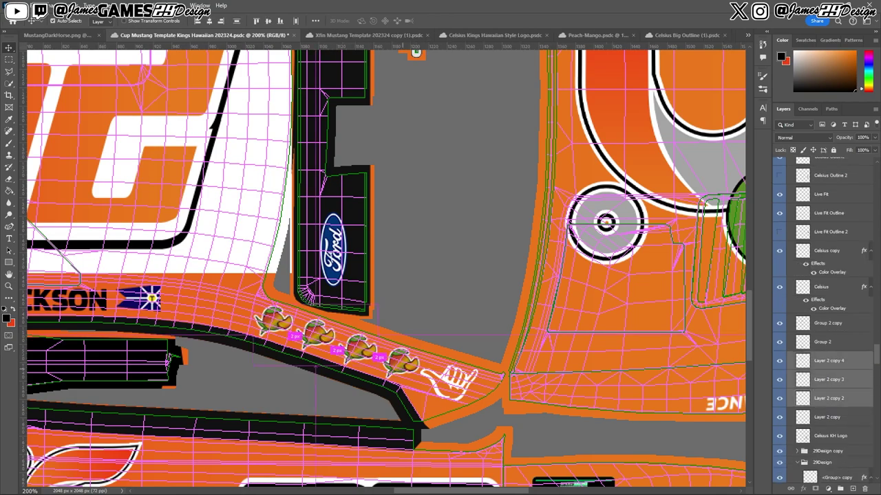
pyautogui.hotkey('ctrl', 'j')
pyautogui.click(31, 5)
pyautogui.click(172, 402)
# Zoom out over the template and select the Criteria Nose Logos layer on the nose
pyautogui.scroll(-5, 385, 275)
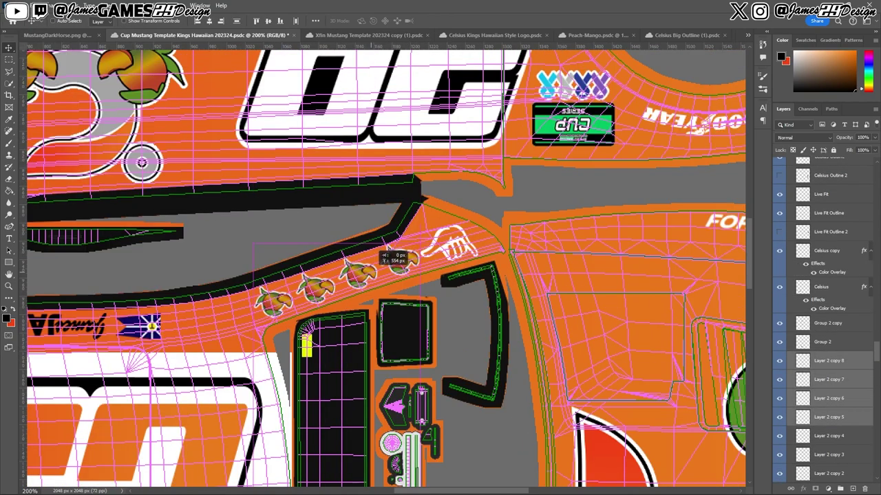
pyautogui.scroll(-5, 385, 275)
pyautogui.scroll(-5, 385, 268)
pyautogui.scroll(5, 385, 268)
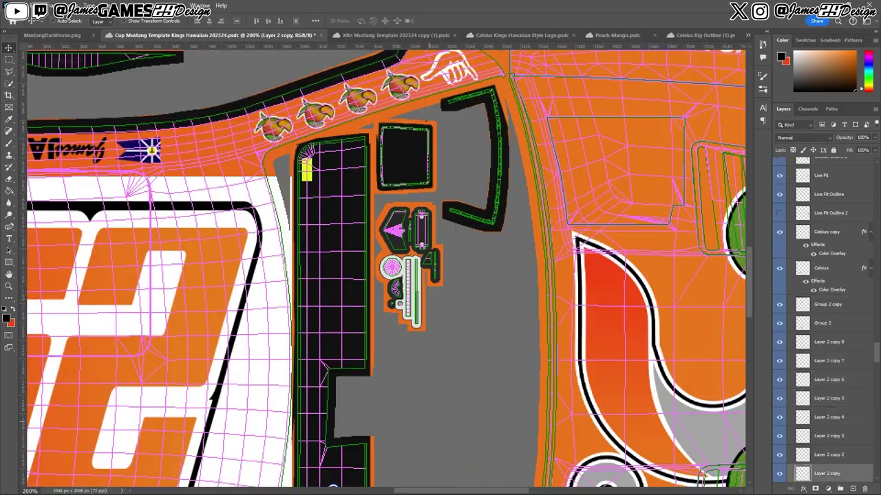
pyautogui.hotkey('ctrl', '-')
pyautogui.scroll(10, 385, 275)
pyautogui.hscroll(-5, 385, 275)
pyautogui.rightClick(162, 238)
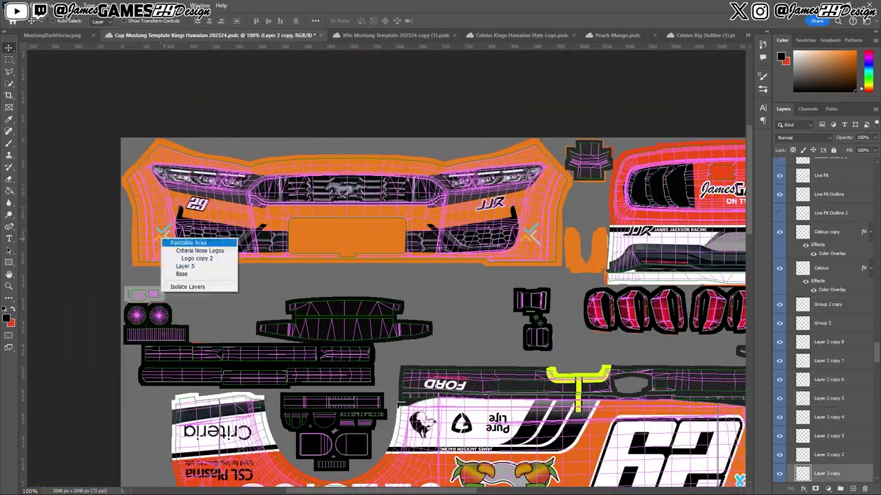
pyautogui.click(182, 247)
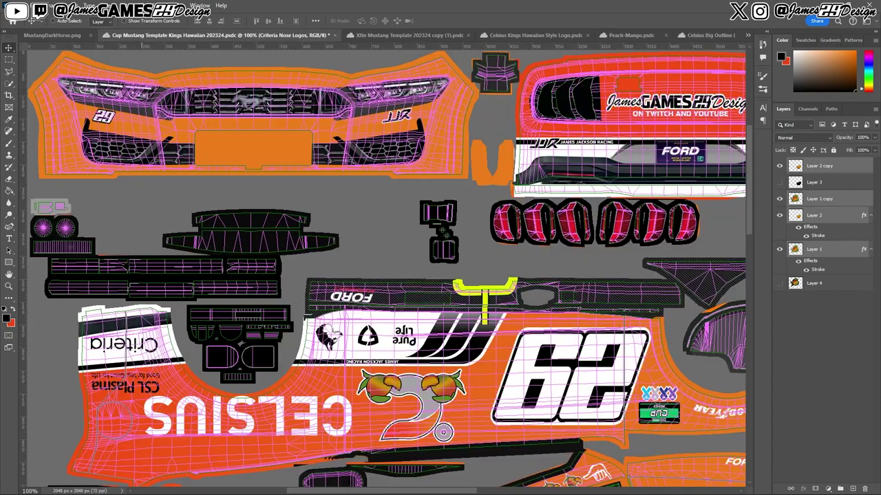
# Bring the mango artwork into the Cup Mustang template and scale it onto the bumper's left side
pyautogui.moveTo(386, 268); pyautogui.dragTo(69, 158)
pyautogui.click(20, 5)
pyautogui.click(183, 237)
pyautogui.rightClick(826, 473)
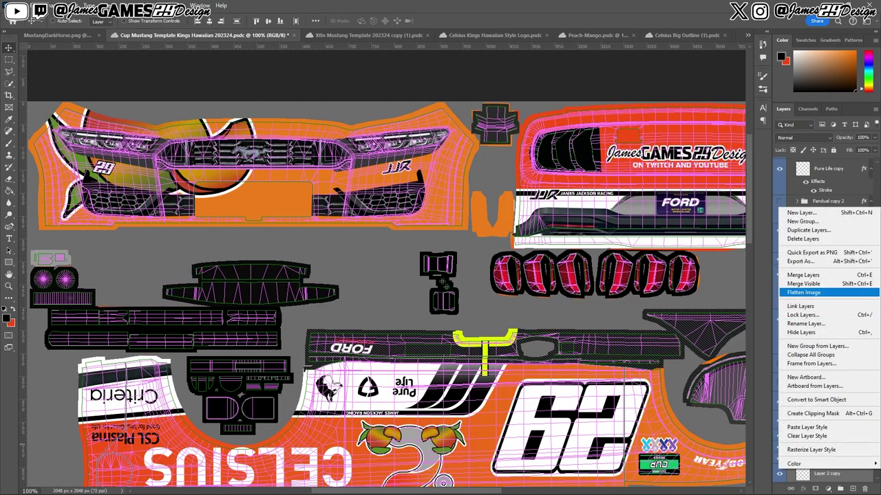
pyautogui.click(812, 237)
pyautogui.click(21, 6)
pyautogui.click(41, 214)
pyautogui.moveTo(255, 110); pyautogui.dragTo(101, 173)
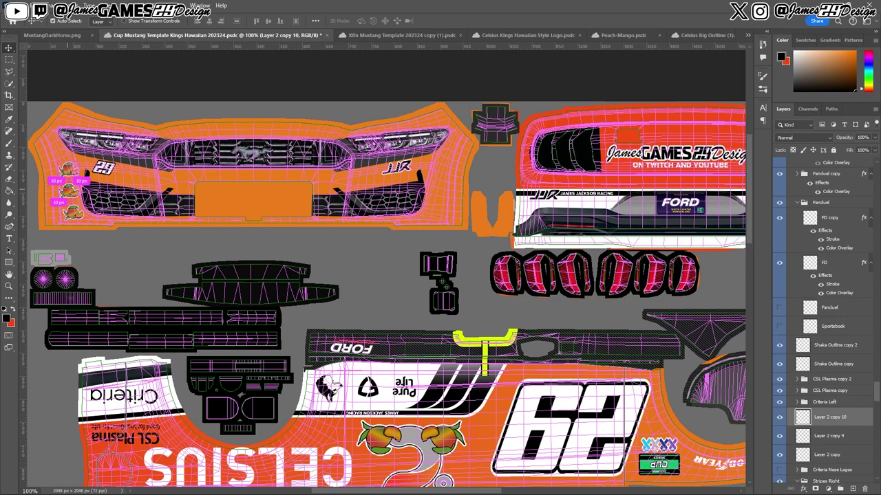
# Duplicate the three bumper mango icons and mirror the copies onto the bumper's right side
pyautogui.hotkey('ctrl', 'j')
pyautogui.click(31, 5)
pyautogui.click(192, 393)
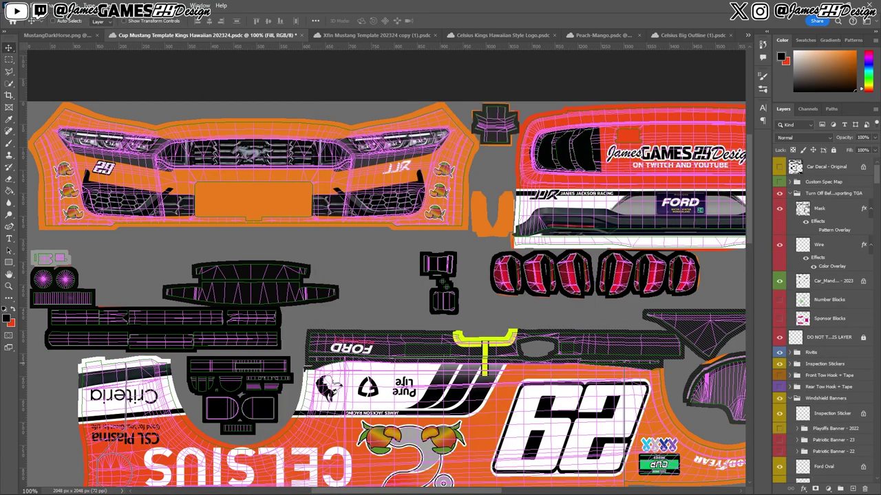
pyautogui.hotkey('ctrl', 'Tab')
pyautogui.hotkey('ctrl', 'Tab')
pyautogui.hotkey('ctrl', 'Tab')
pyautogui.hotkey('ctrl', 'Tab')
pyautogui.hotkey('ctrl', 'Tab')
pyautogui.hotkey('ctrl', 'Tab')
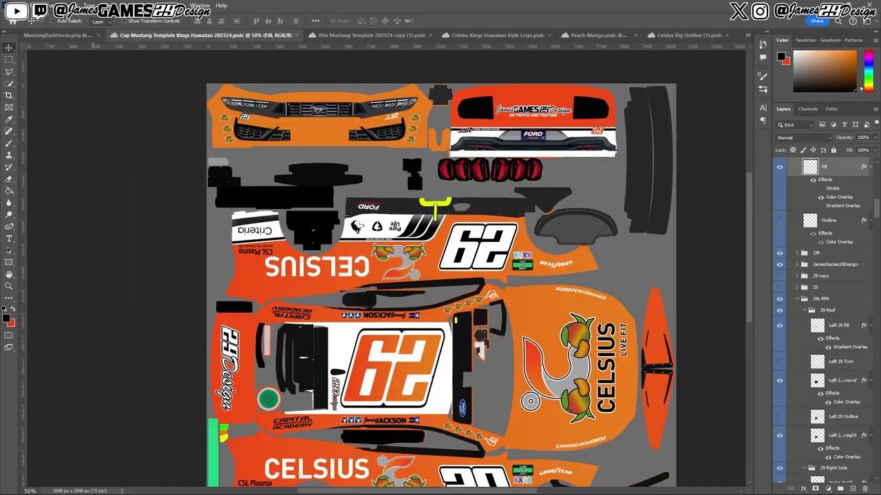
# Export the livery as a TARGA, overwriting the existing fordmustang2022 paint file
pyautogui.hotkey('ctrl', 'shift', 's')
pyautogui.press('Return')
pyautogui.press('Return')
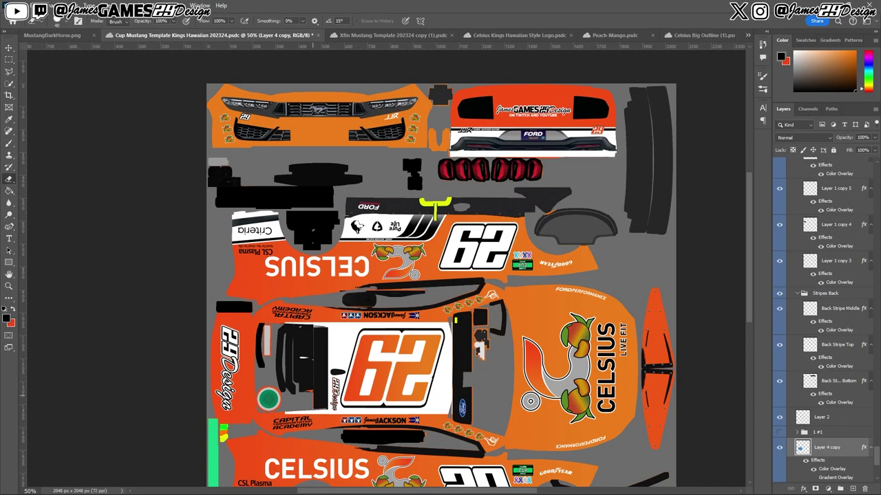
pyautogui.press('v')
pyautogui.scroll(-2, 227, 430)
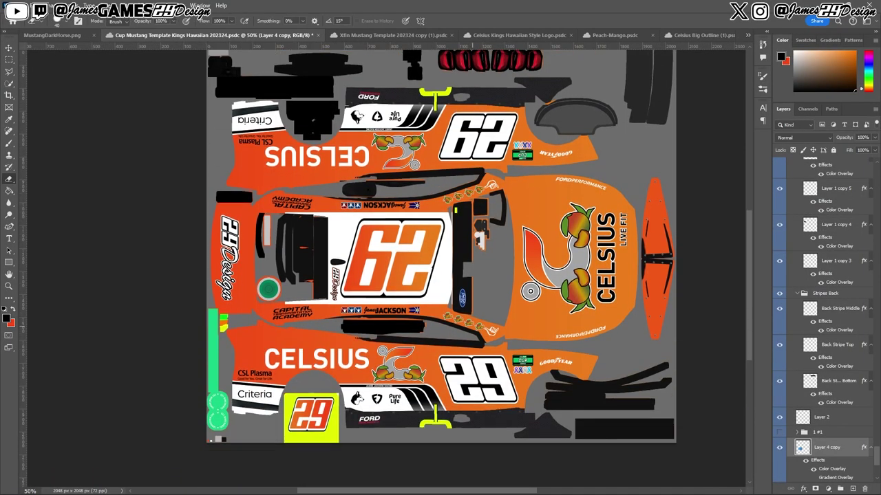
# Select the windshield tear-offs layer and begin a TARGA Save As for the car_num file
pyautogui.rightClick(227, 430)
pyautogui.click(266, 368)
pyautogui.scroll(2, 227, 358)
pyautogui.press('w')
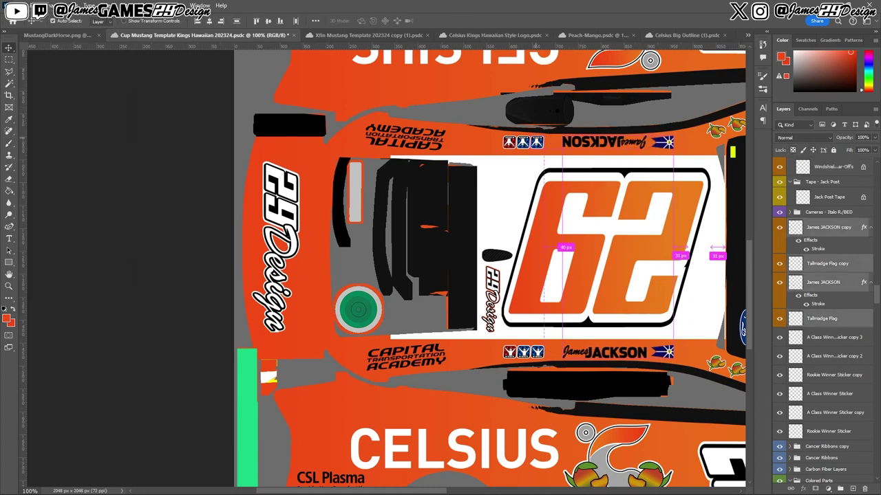
pyautogui.hotkey('ctrl', 'shift', 's')
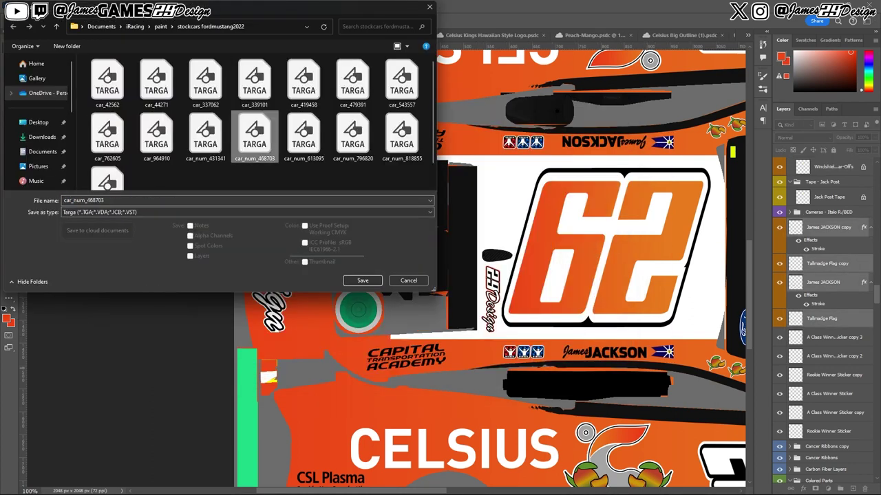
# Save the TARGA file and switch to the Celsius Big Outline (1).psdc document
pyautogui.press('Return')
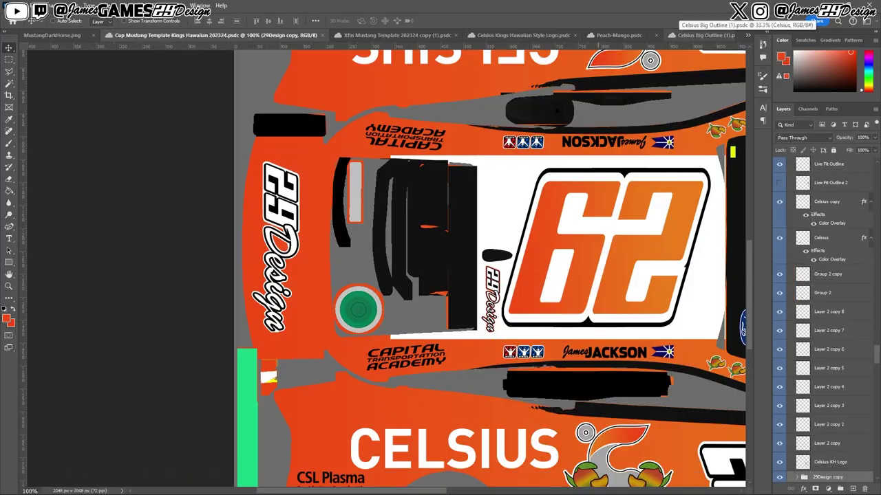
pyautogui.click(683, 35)
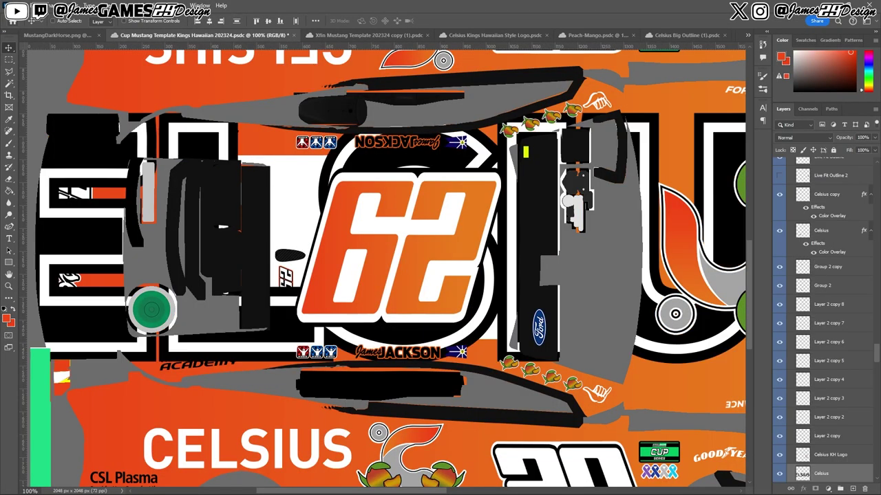
pyautogui.rightClick(447, 222)
# Rotate the CELSIUS text vertically beside the roof number and give it an orange-red Color Overlay
pyautogui.click(481, 395)
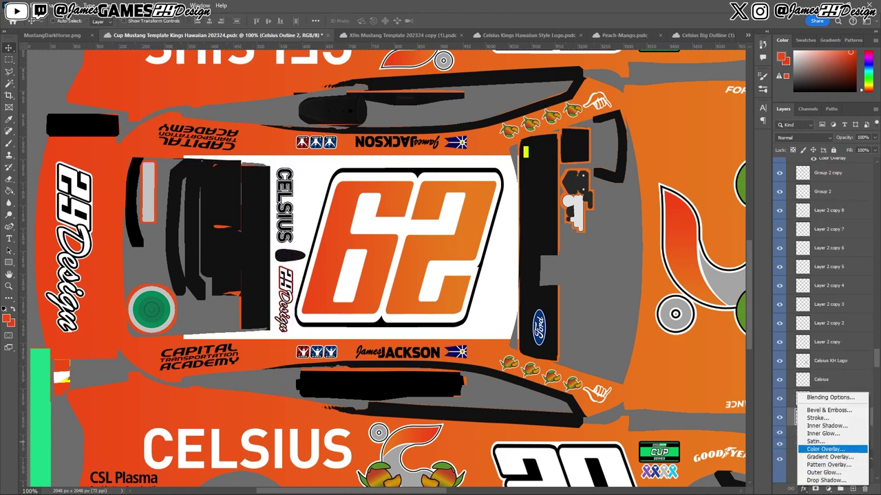
pyautogui.click(825, 449)
pyautogui.click(546, 133)
pyautogui.click(468, 330)
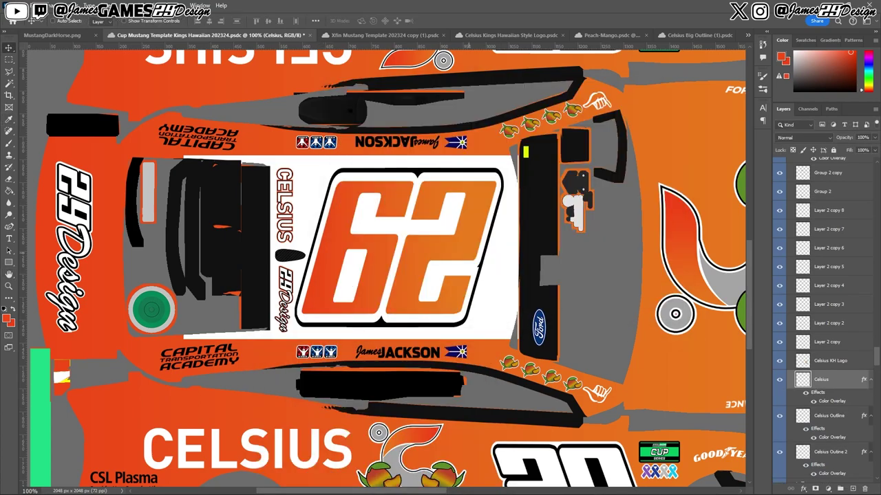
# Save a copy of the livery to this computer and open the file format list
pyautogui.hotkey('ctrl', '-')
pyautogui.scroll(1, 385, 269)
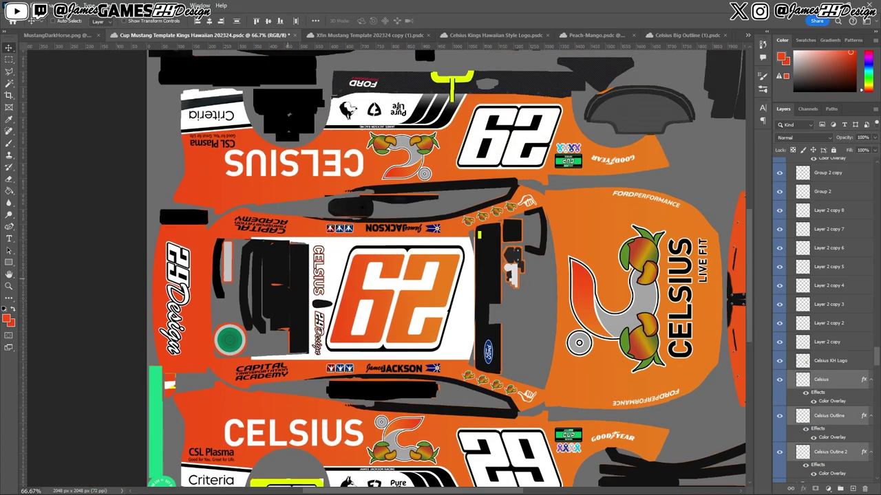
pyautogui.scroll(5, 385, 268)
pyautogui.click(17, 5)
pyautogui.click(31, 118)
pyautogui.click(291, 366)
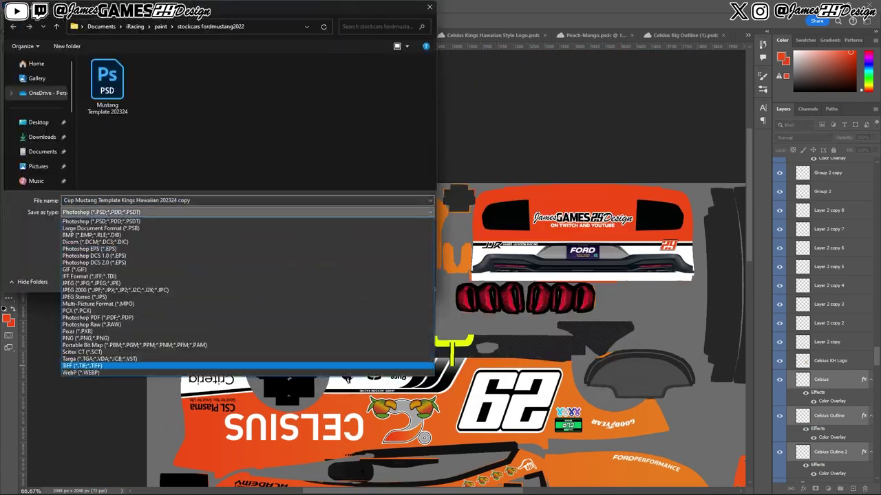
# Save a Targa copy, then save as Targa again, replacing the existing iRacing paint file
pyautogui.click(59, 360)
pyautogui.click(393, 458)
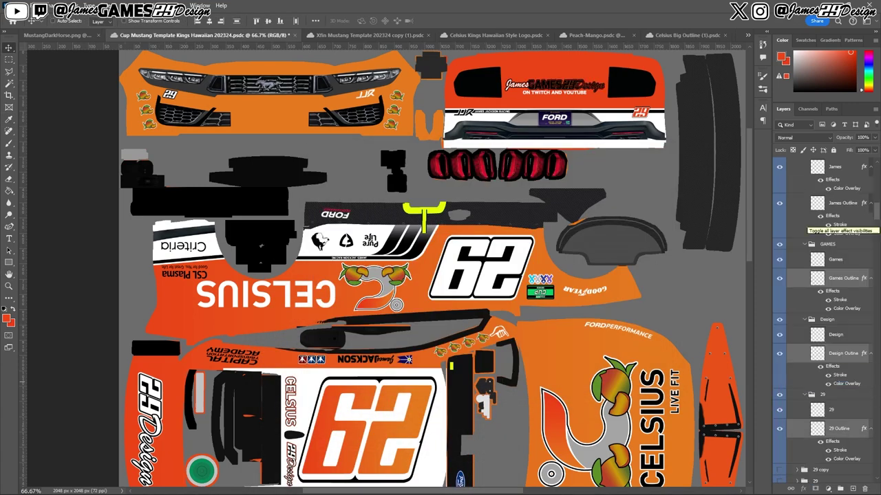
pyautogui.click(14, 6)
pyautogui.click(41, 117)
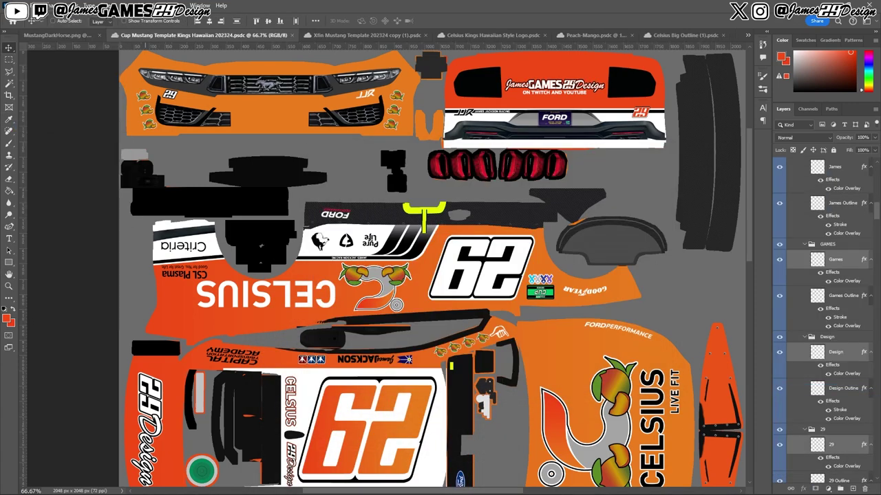
pyautogui.click(360, 279)
pyautogui.click(485, 252)
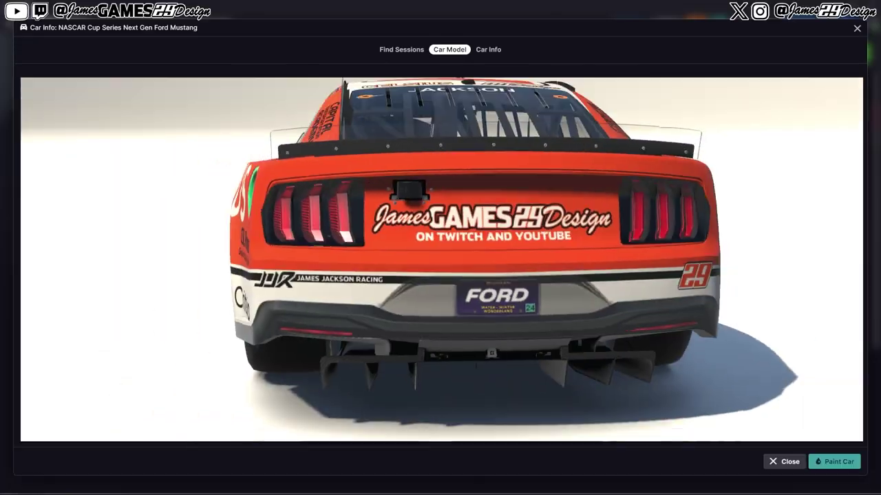